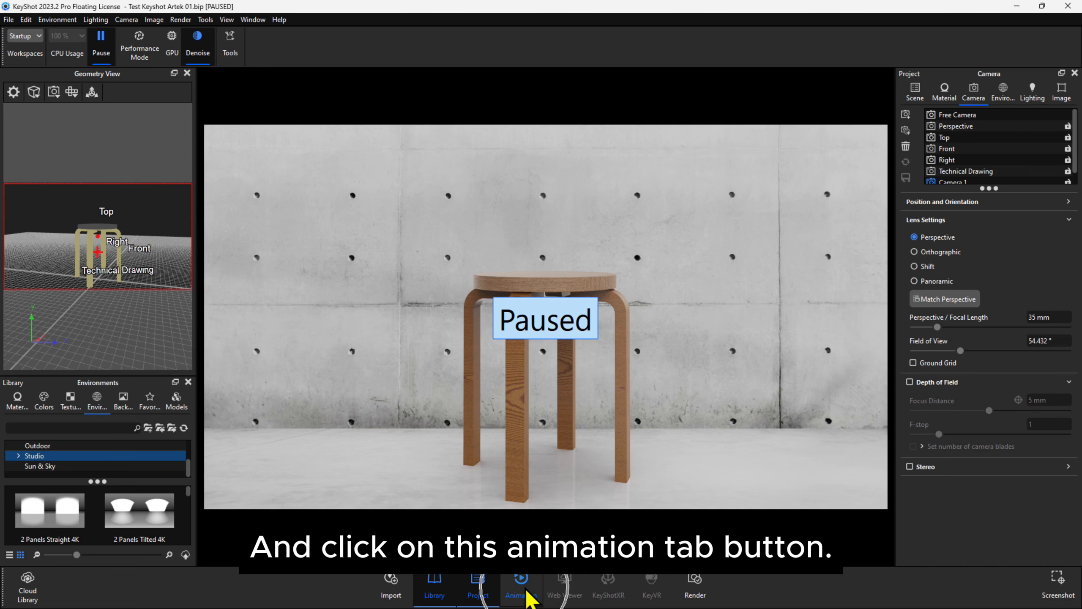
# Step: In the Animation Wizard, compare the model animation types, then pick Turntable and advance
pyautogui.click(520, 586)
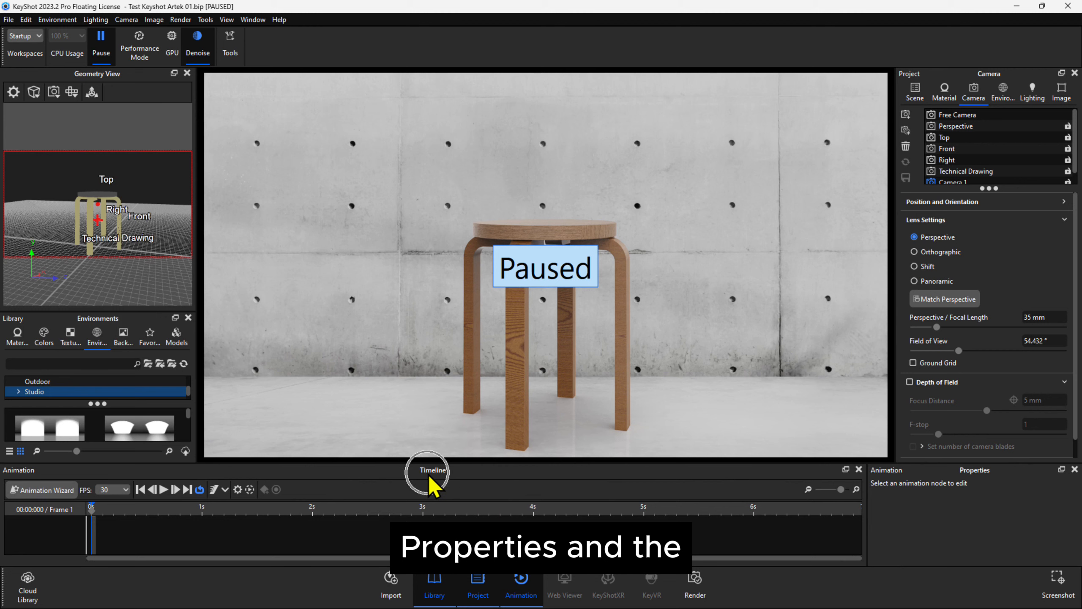
pyautogui.click(48, 495)
pyautogui.click(489, 207)
pyautogui.click(485, 178)
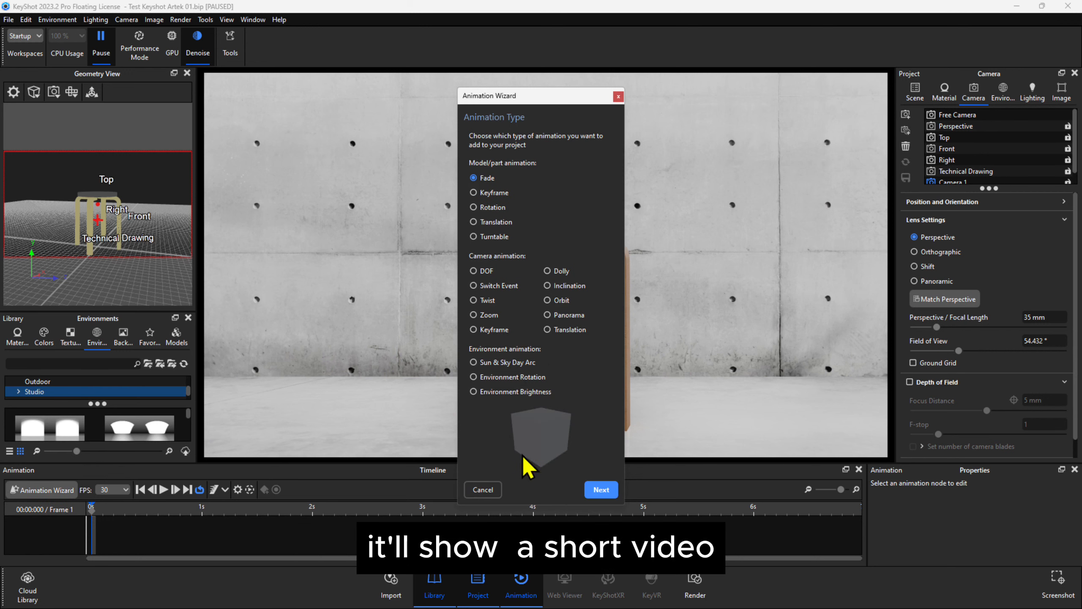
pyautogui.click(473, 191)
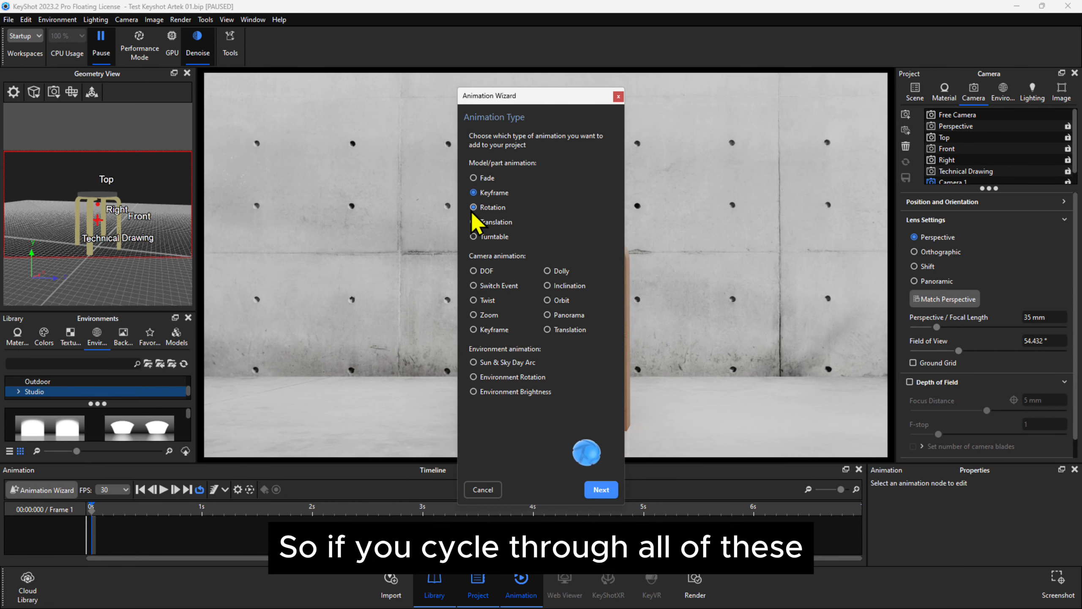
pyautogui.click(472, 211)
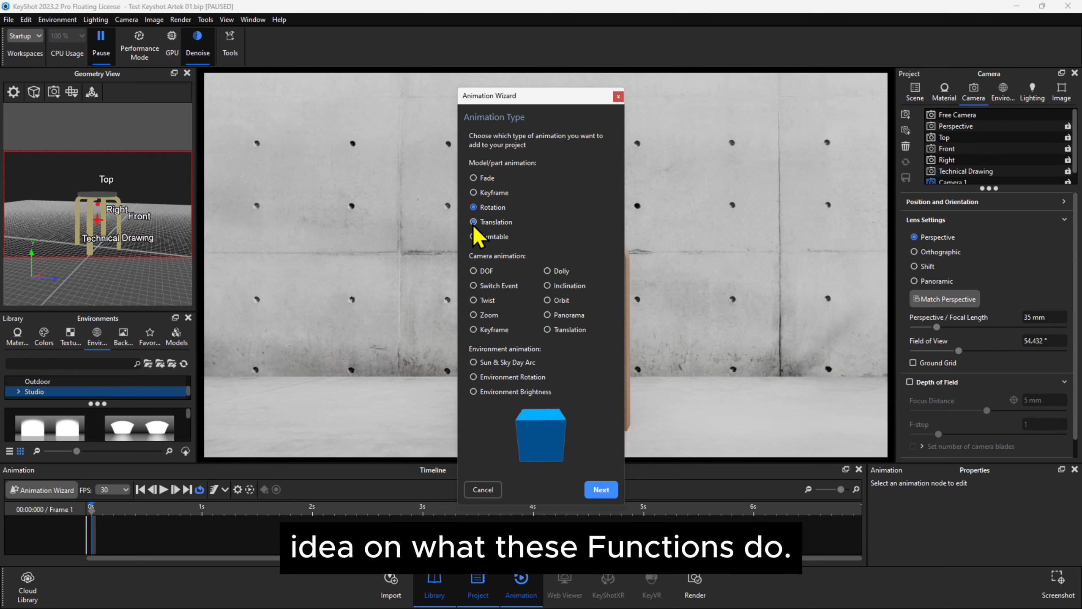
pyautogui.click(475, 238)
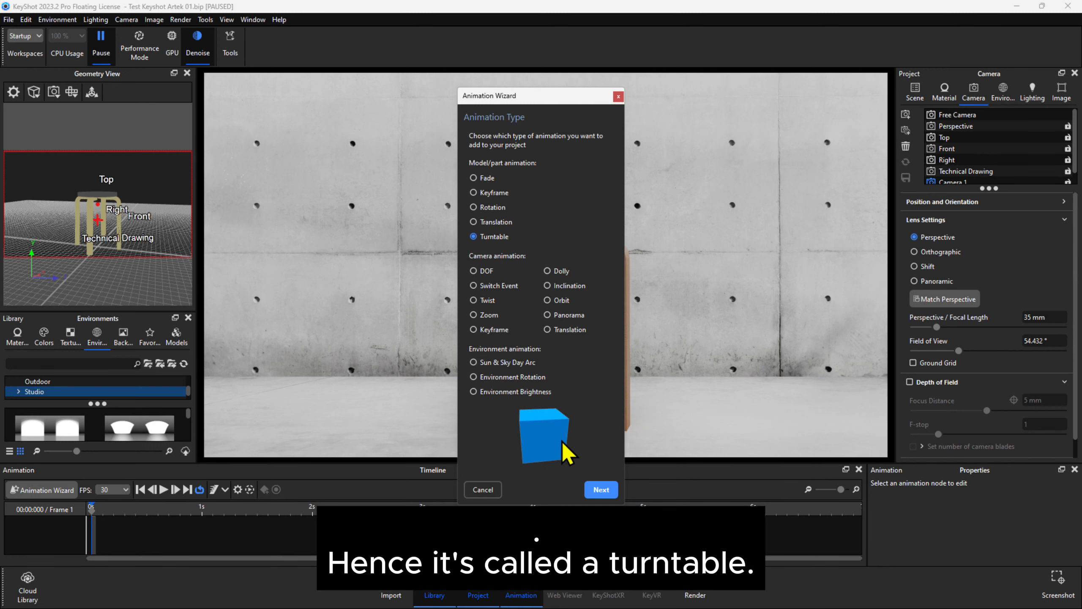
pyautogui.click(601, 489)
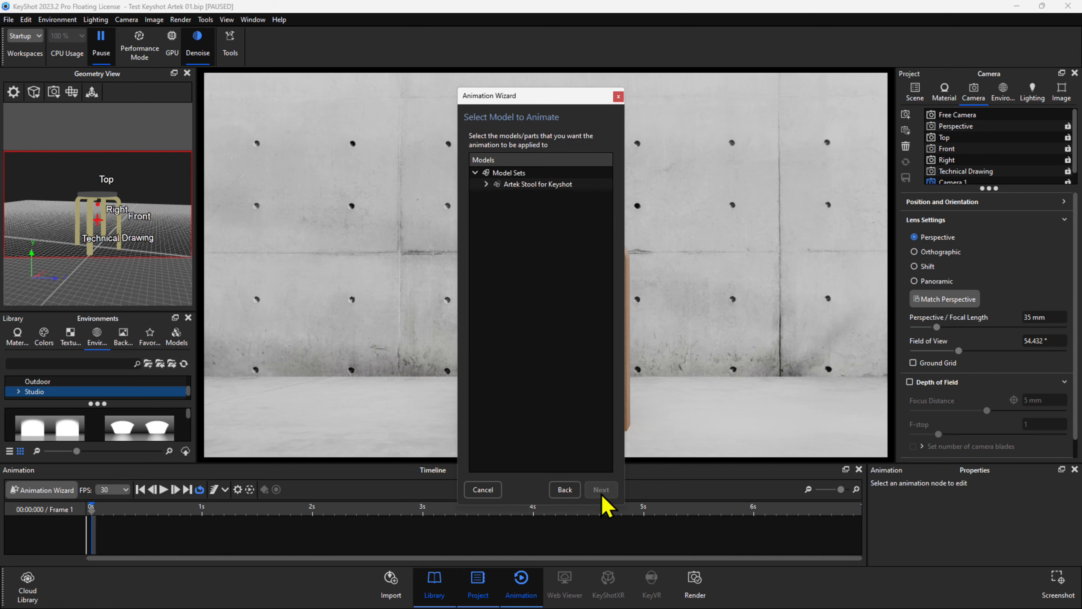
# Step: Pick the Artek Stool for Keyshot model and finish with 360° over 0–5 seconds
pyautogui.click(558, 184)
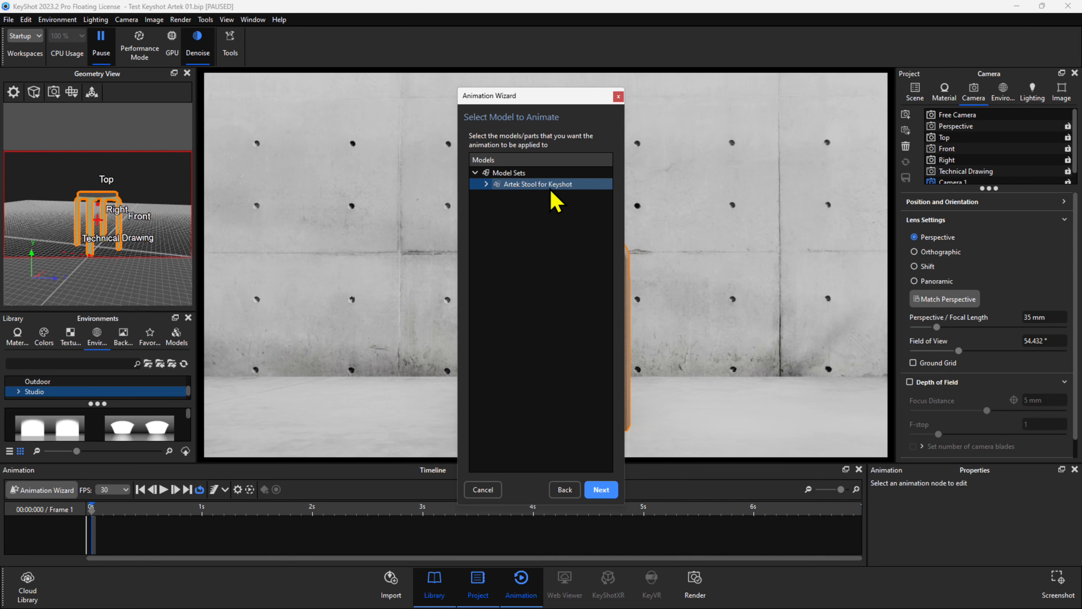
pyautogui.click(601, 489)
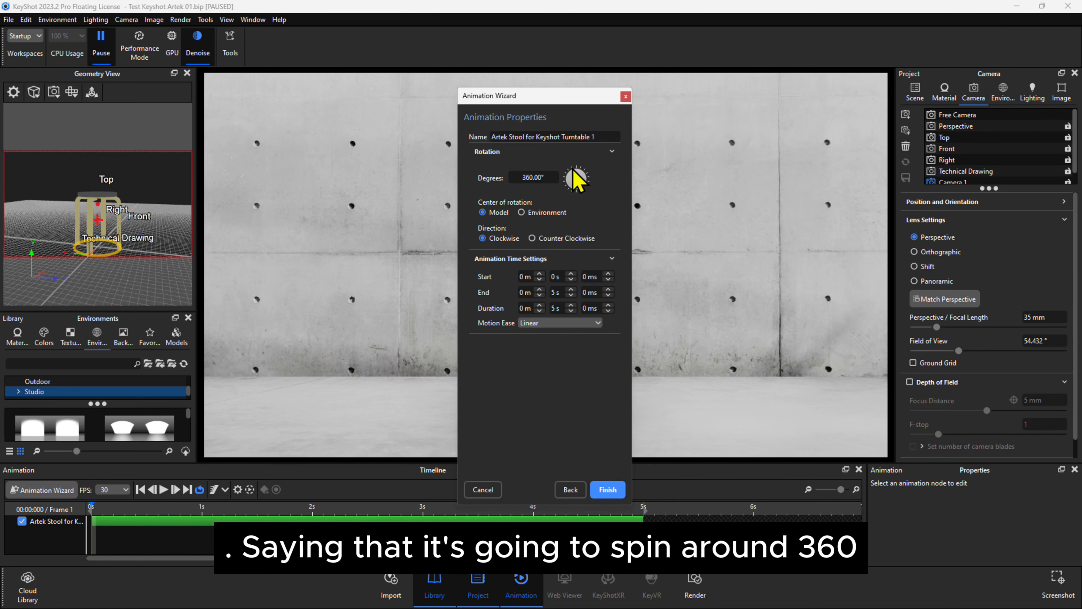
pyautogui.click(606, 490)
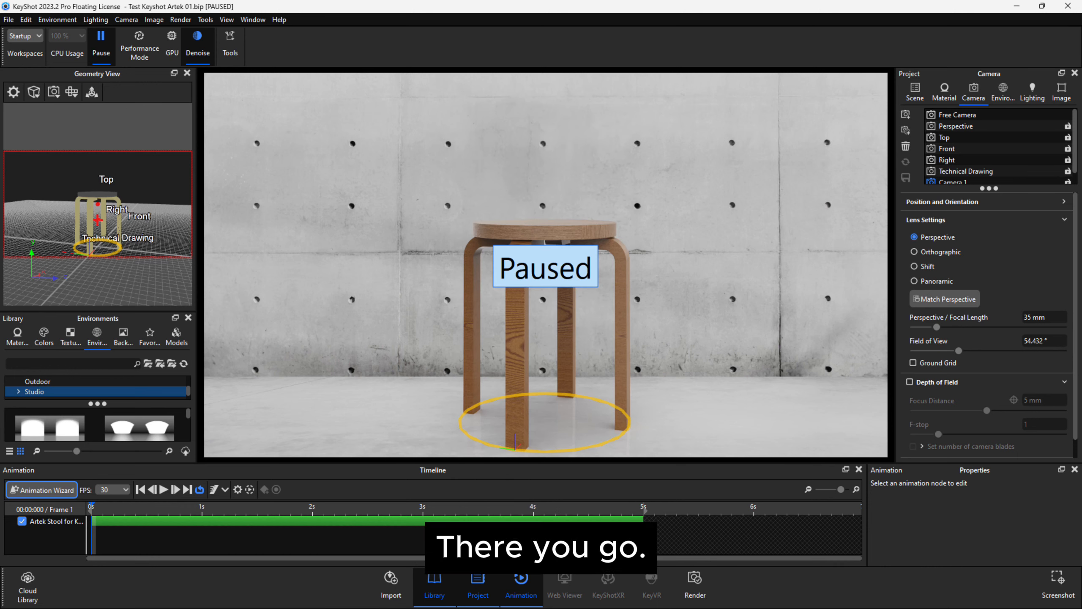
# Step: Select the stool turntable track and play a preview of it, then stop
pyautogui.click(160, 522)
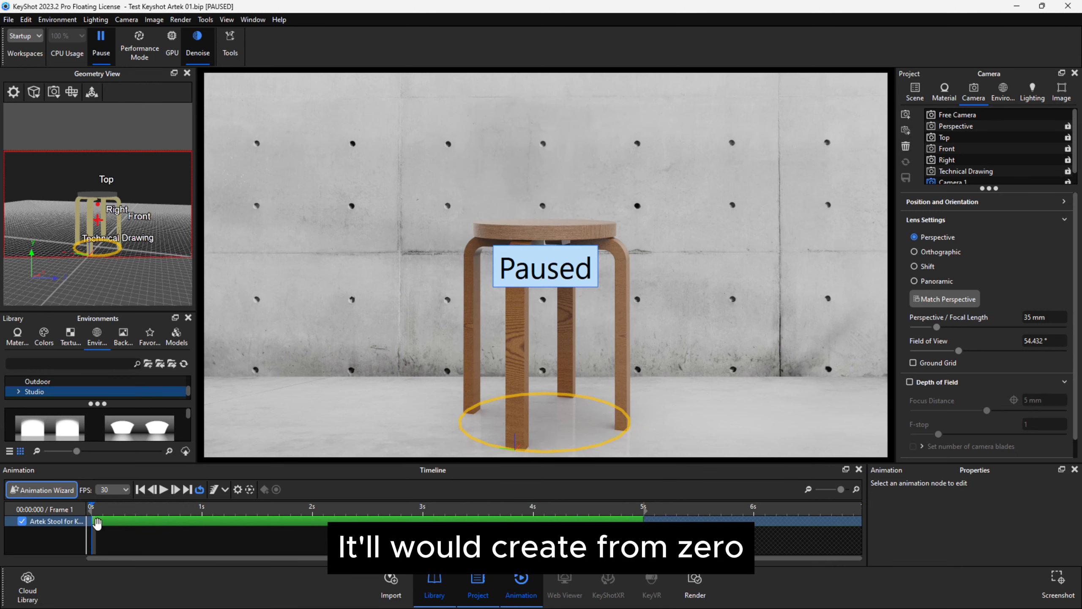
pyautogui.click(646, 513)
pyautogui.click(646, 513)
pyautogui.click(161, 493)
pyautogui.click(162, 493)
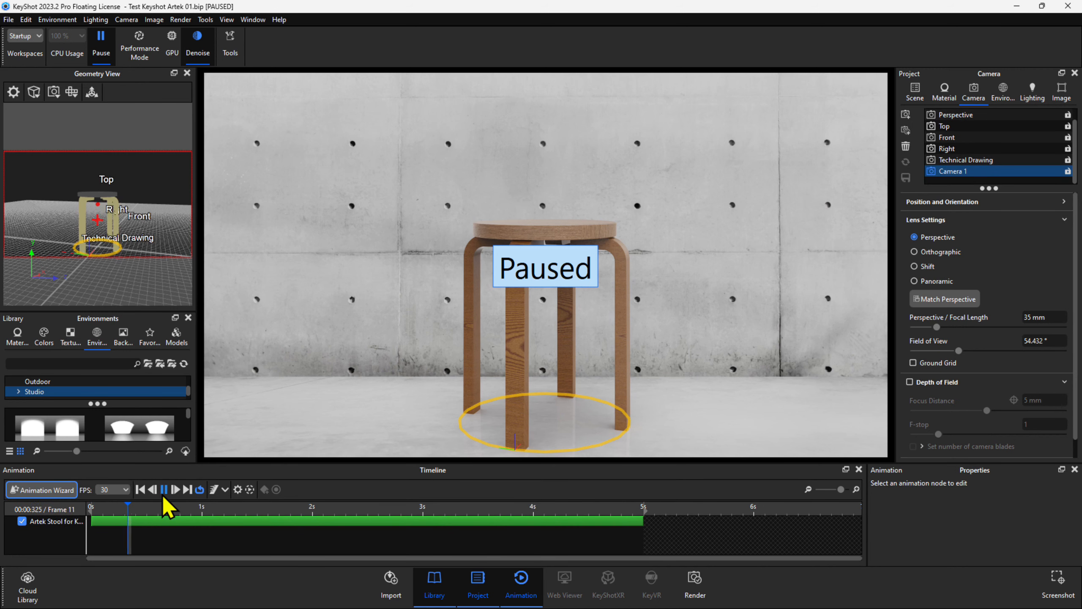
pyautogui.click(163, 491)
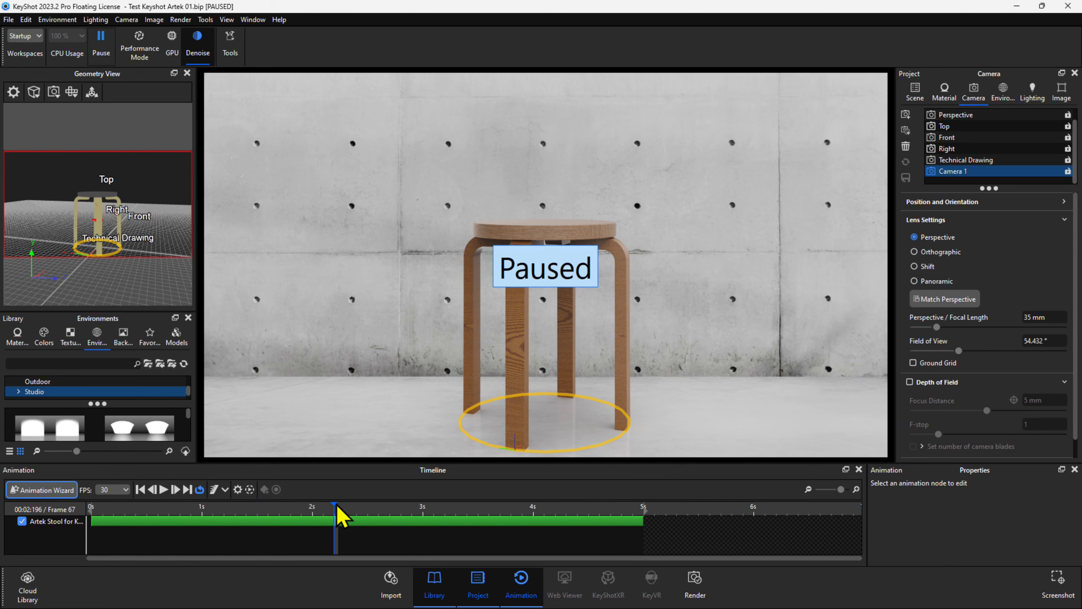
# Step: Resume real-time rendering with Shift+P and play the turntable through again
pyautogui.hotkey('shift', 'p')
pyautogui.click(163, 490)
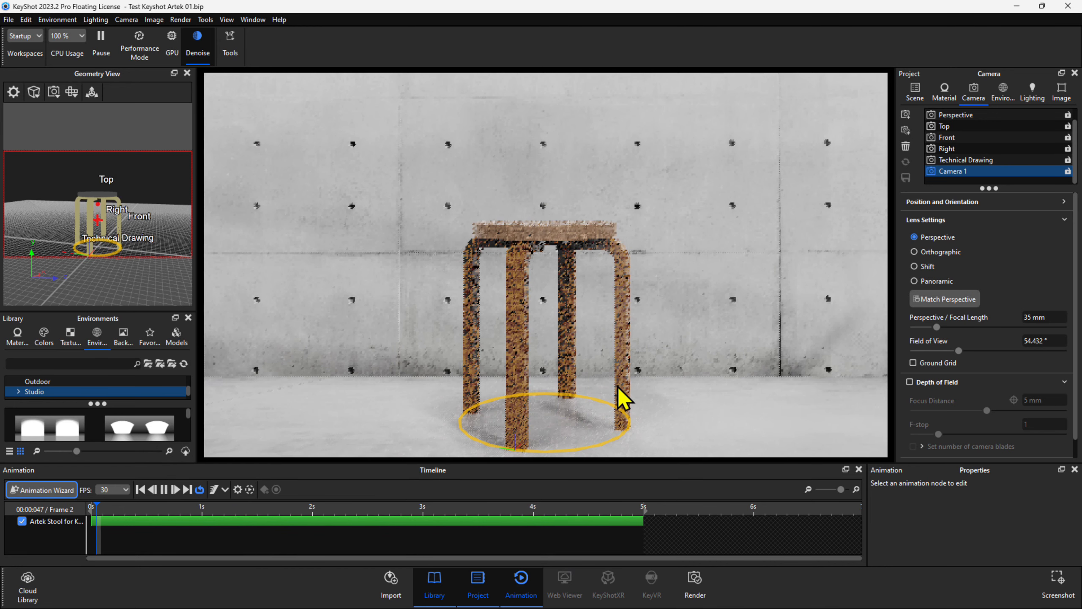
pyautogui.click(618, 385)
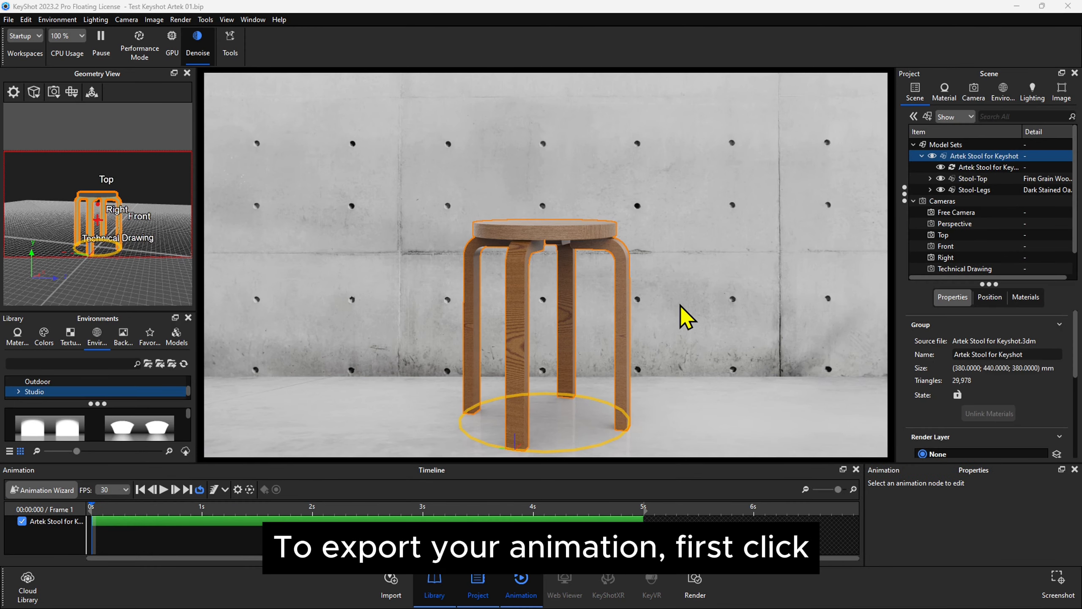
# Step: Set the Render dialog to Animation output using the 800 × 450 resolution preset
pyautogui.click(698, 586)
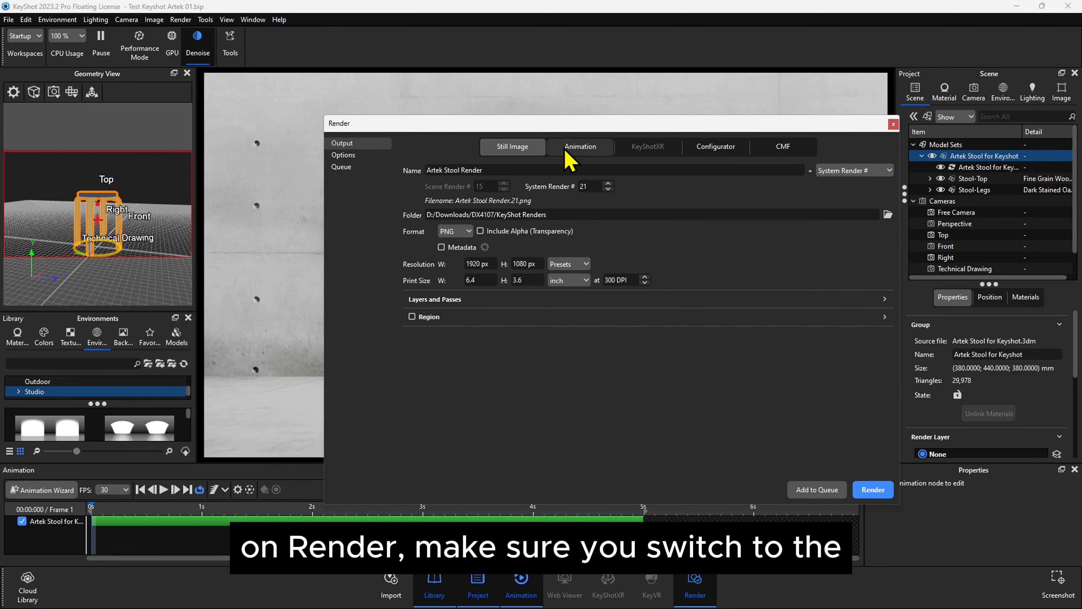
pyautogui.click(567, 148)
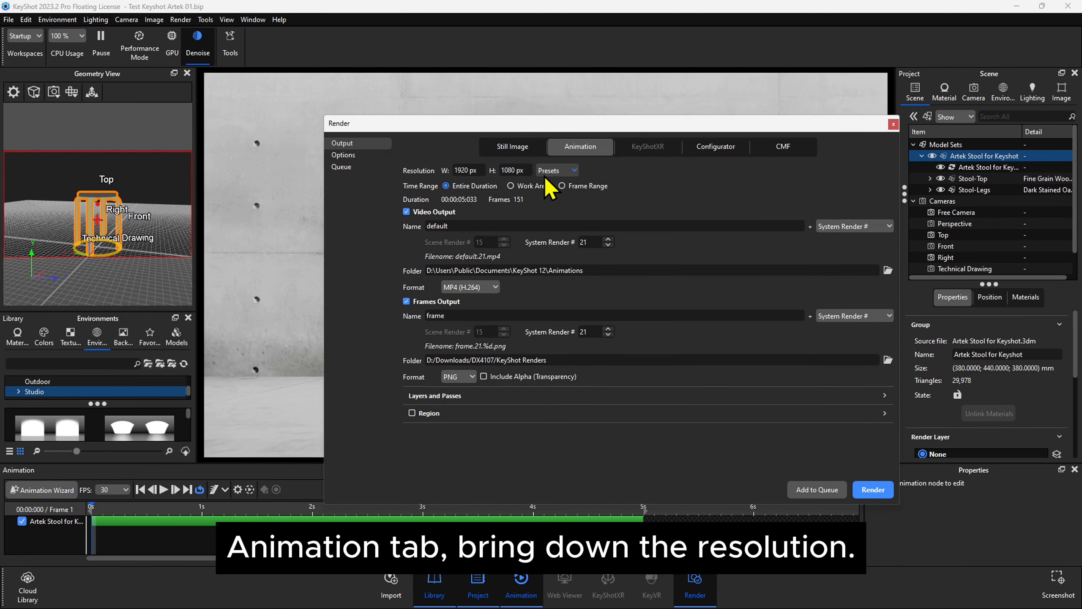
pyautogui.click(558, 170)
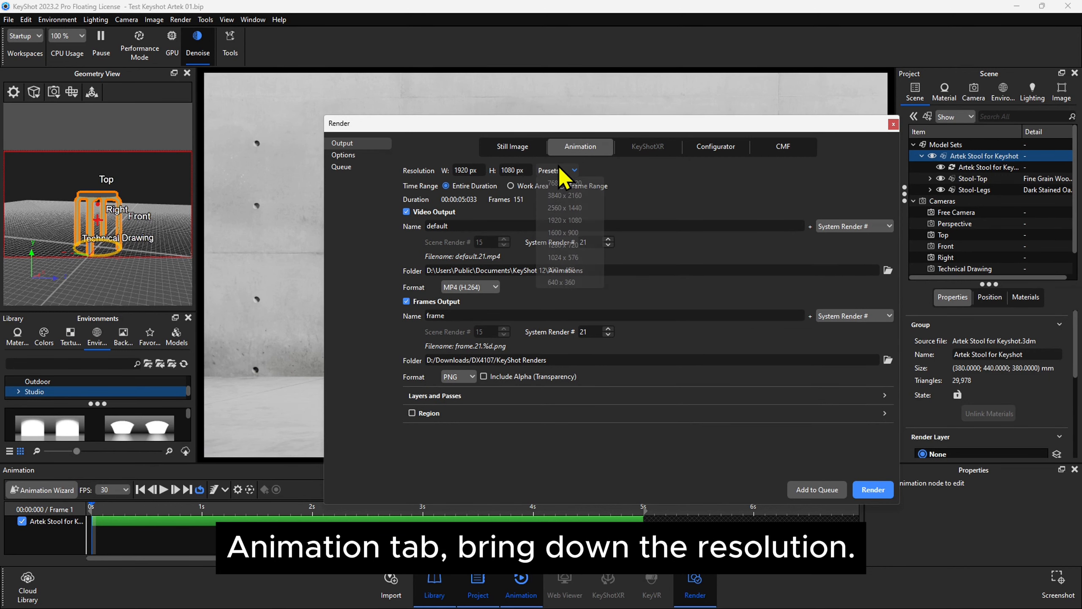
pyautogui.click(566, 269)
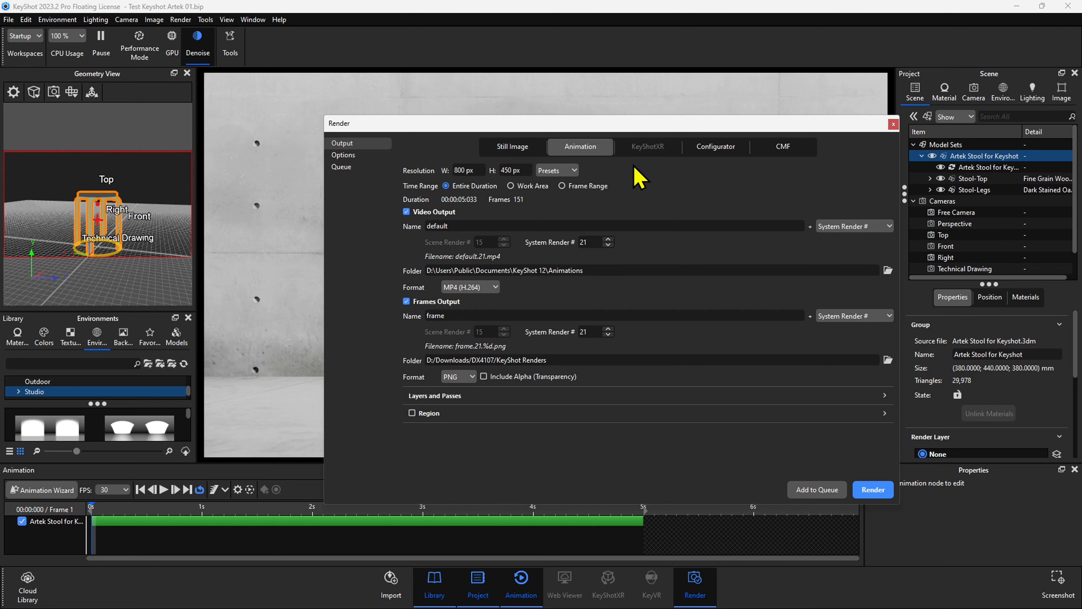
# Step: Rename the video output to 'Artek Stool Turntable Animation'
pyautogui.click(451, 225)
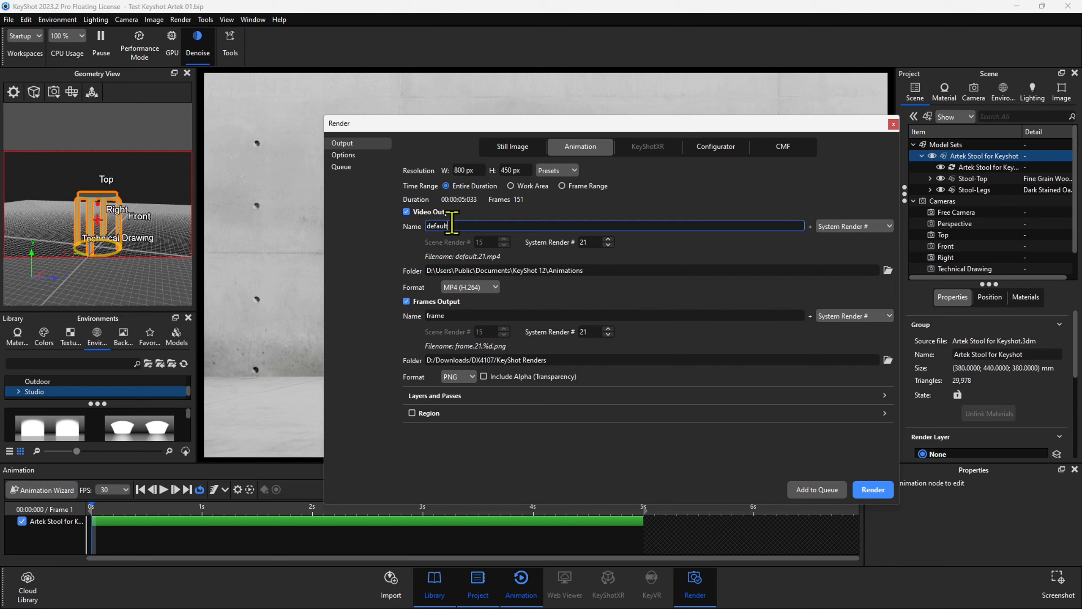
pyautogui.moveTo(452, 222); pyautogui.dragTo(383, 231)
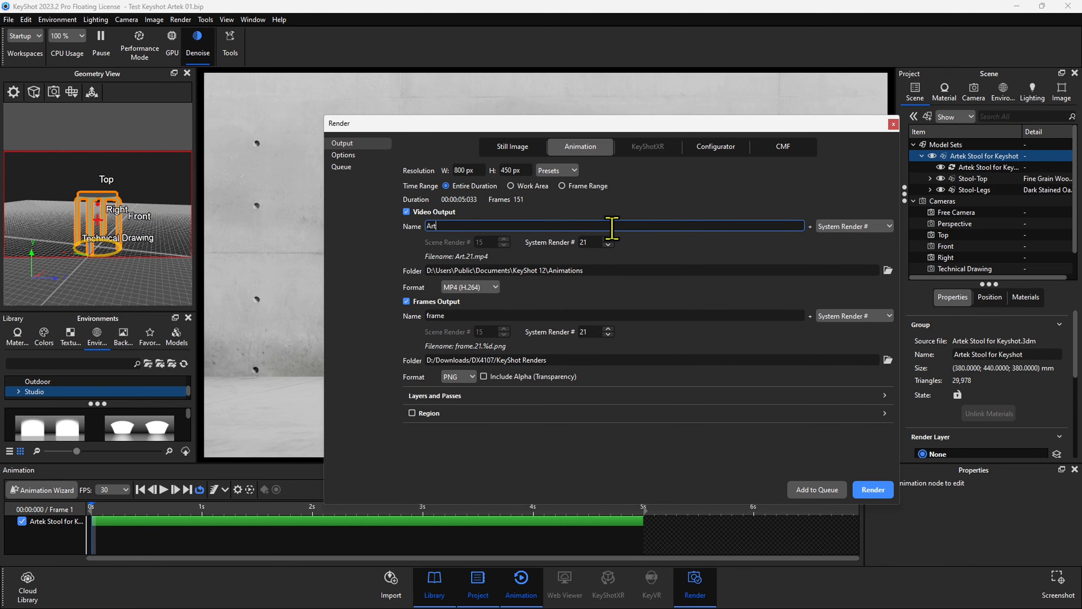
pyautogui.write('Artek Stool Turntable Animation')
pyautogui.click(628, 269)
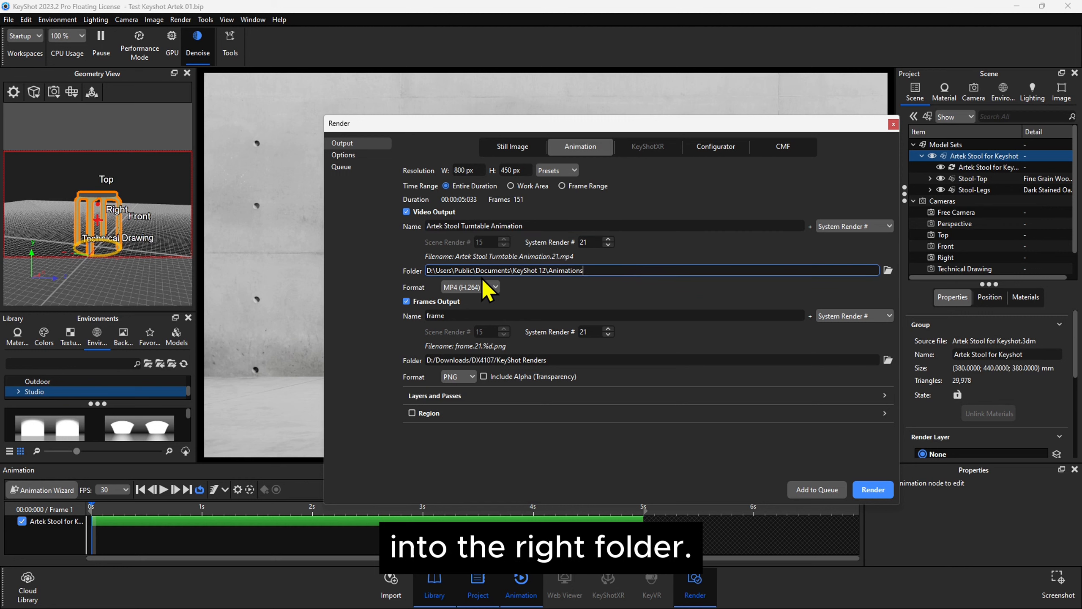
pyautogui.press('ctrl')
pyautogui.press('ctrl')
pyautogui.press('ctrl')
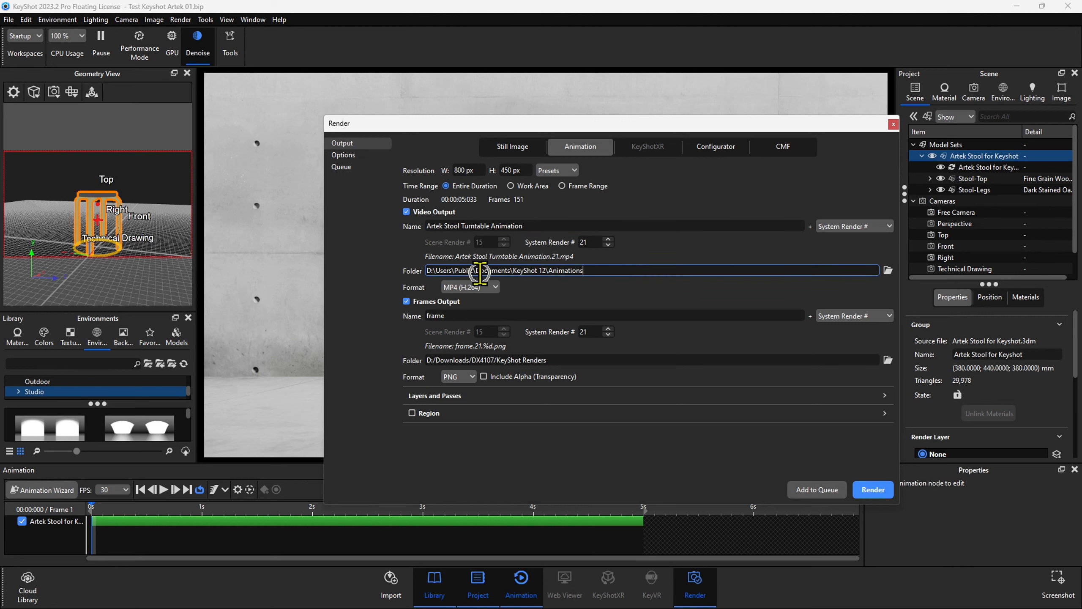
pyautogui.press('ctrl')
pyautogui.press('ctrl')
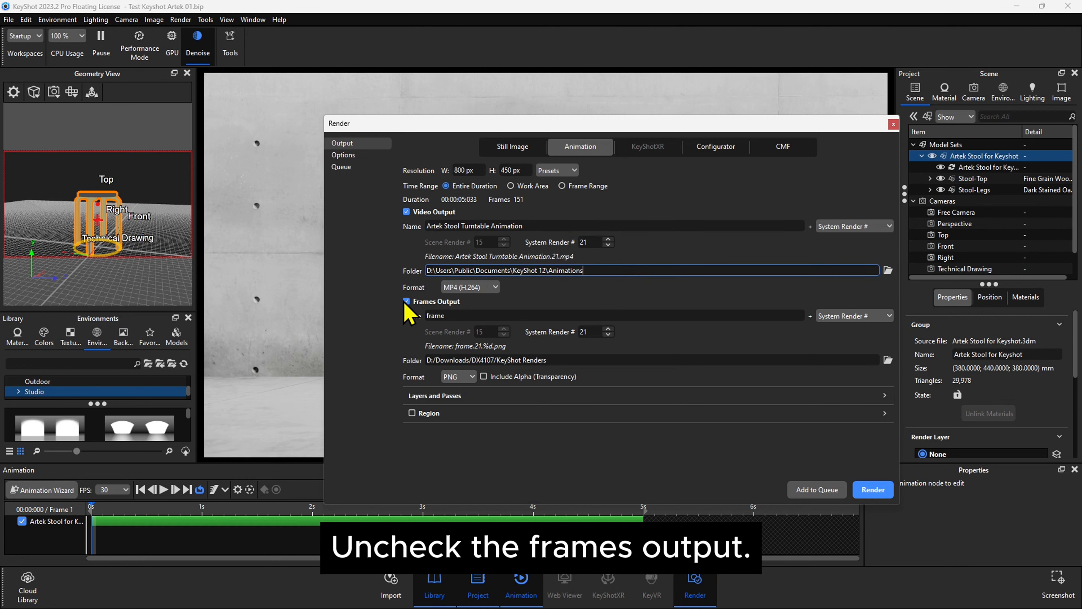
# Step: Uncheck Frames Output, review the Quality settings, and return to Output
pyautogui.click(407, 301)
pyautogui.press('ctrl')
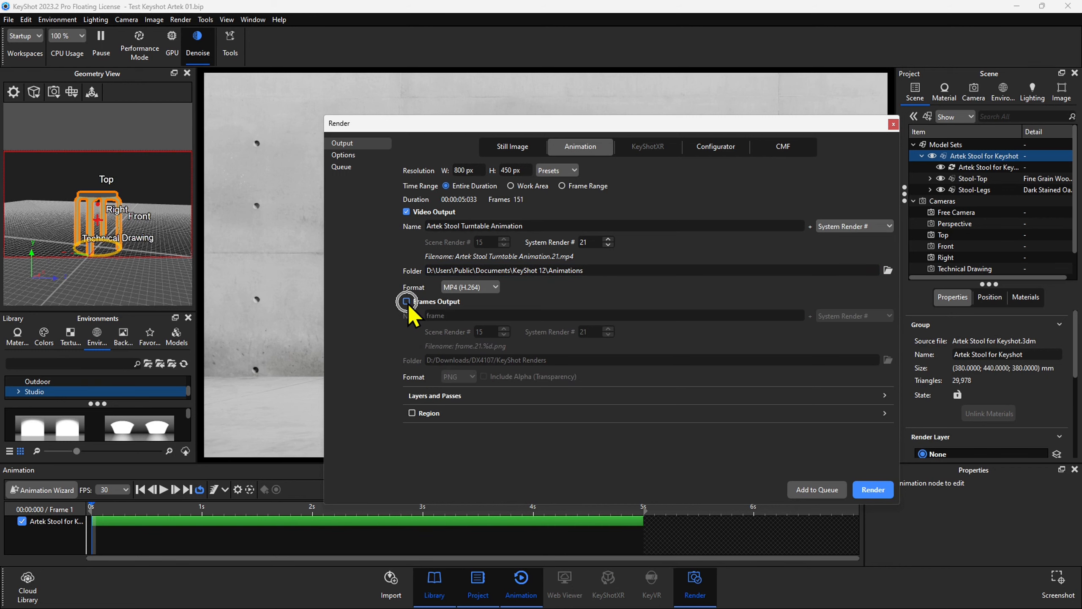
pyautogui.click(371, 154)
pyautogui.press('ctrl')
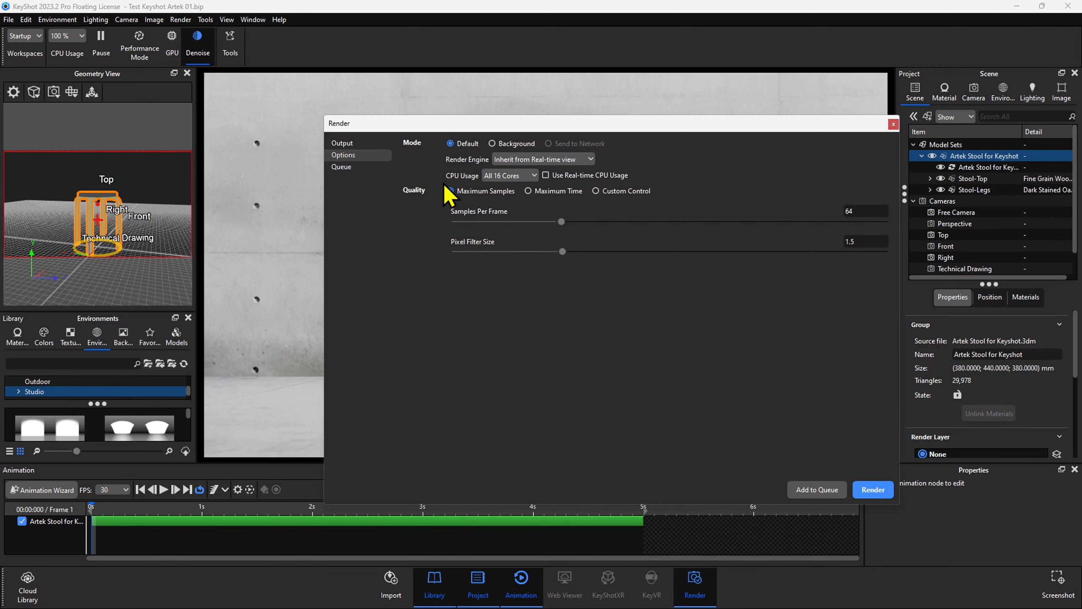
pyautogui.click(370, 144)
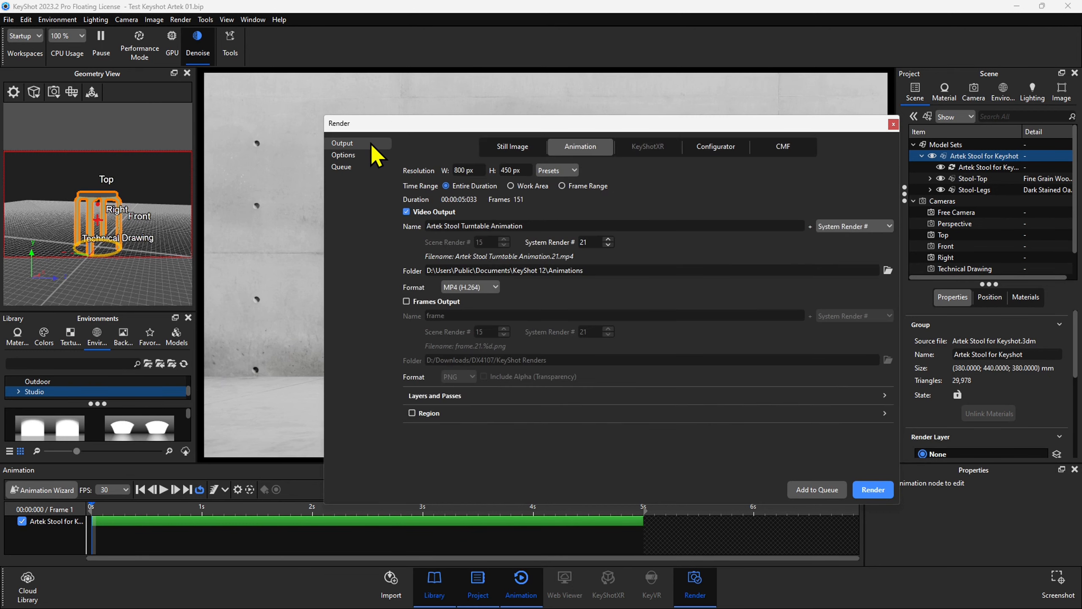
# Step: Start rendering the Artek Stool Turntable Animation video
pyautogui.click(865, 494)
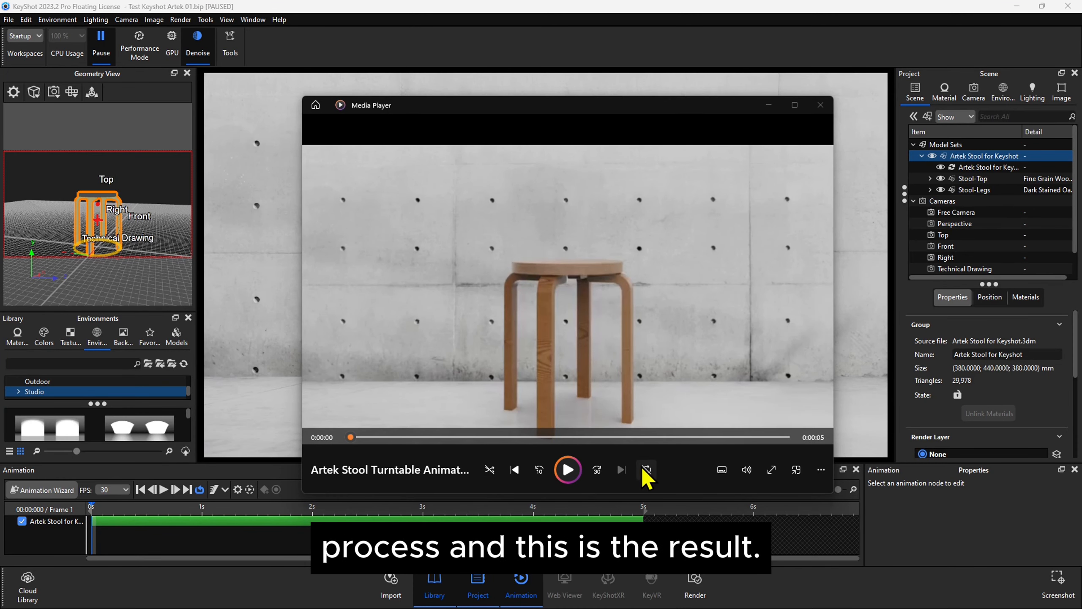
# Step: Play the rendered stool turntable video in Media Player, then pause it
pyautogui.click(577, 471)
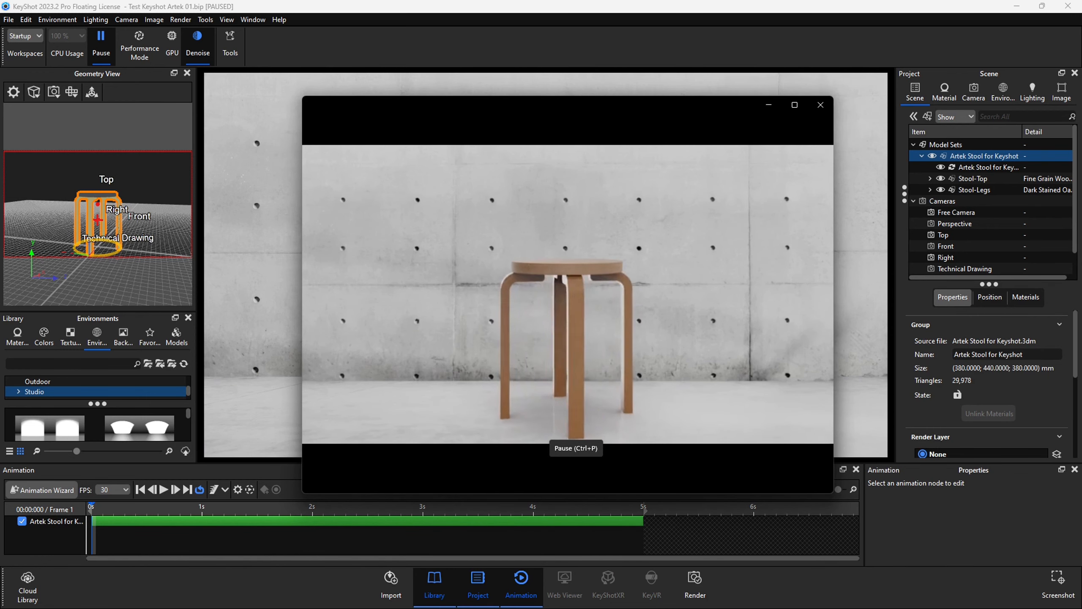
pyautogui.click(578, 470)
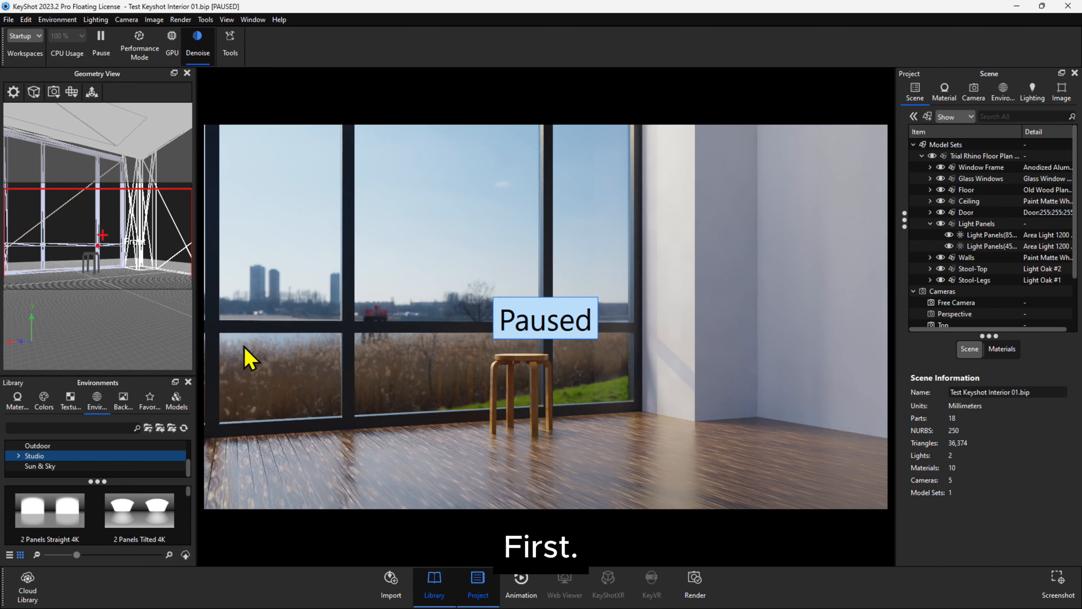
# Step: In the Animation Wizard, compare the camera animation types, then pick Orbit and advance
pyautogui.click(521, 586)
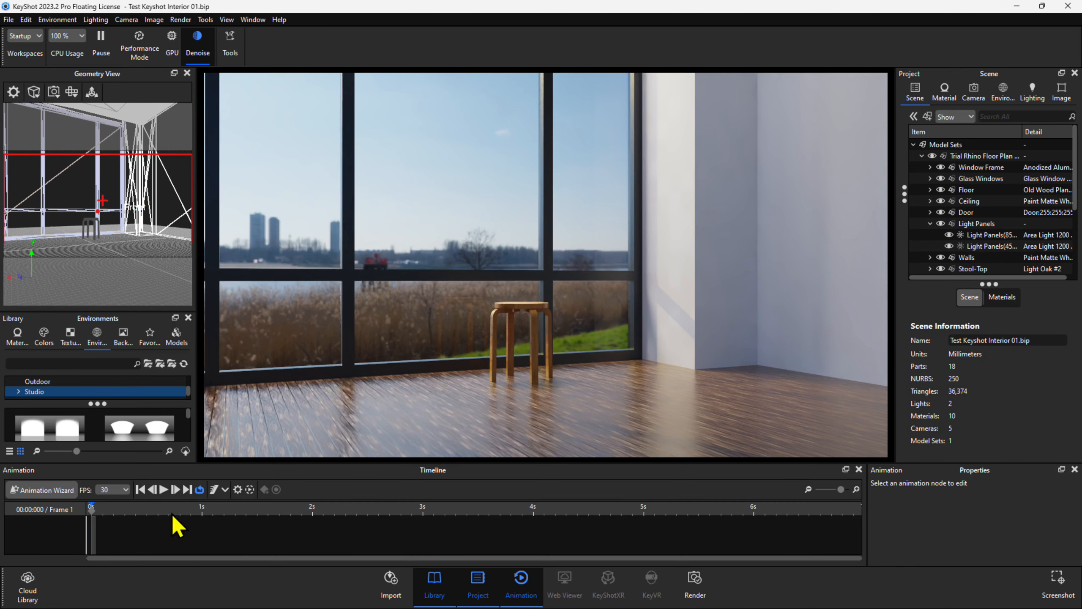
pyautogui.click(58, 490)
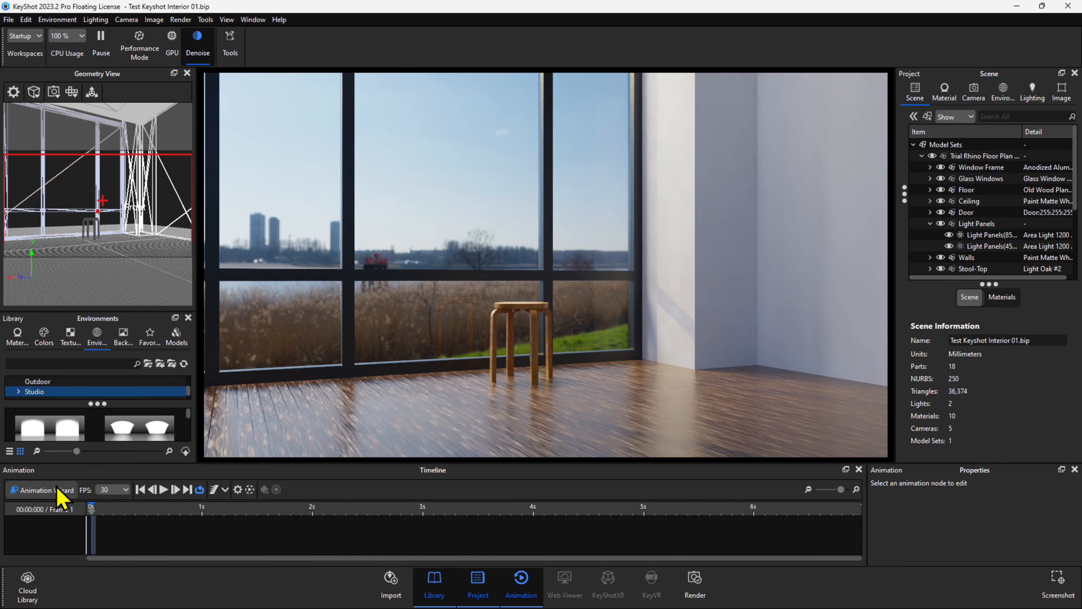
pyautogui.click(58, 490)
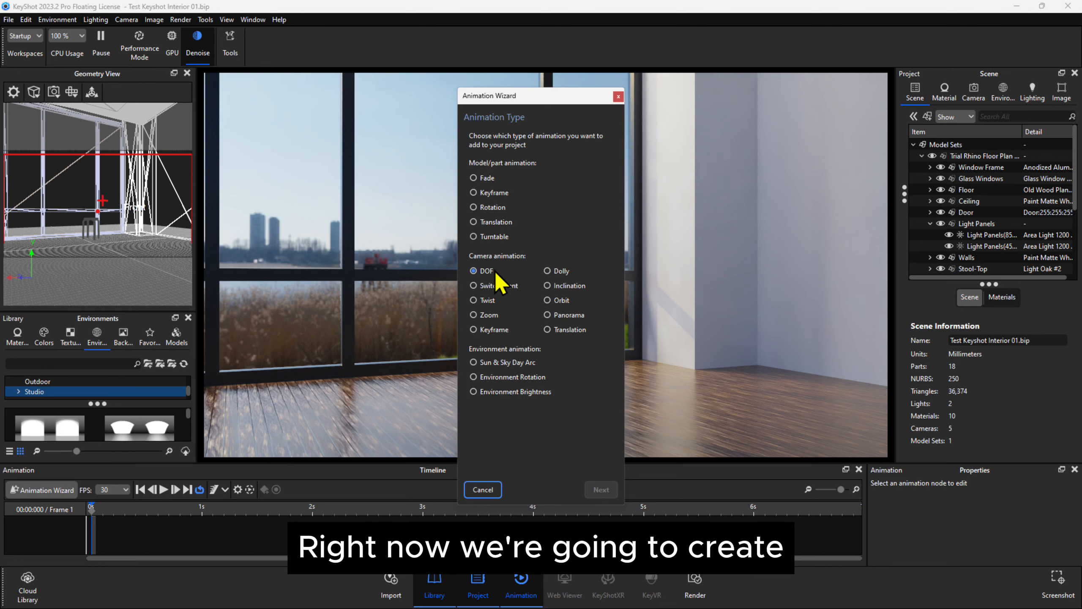
pyautogui.click(548, 271)
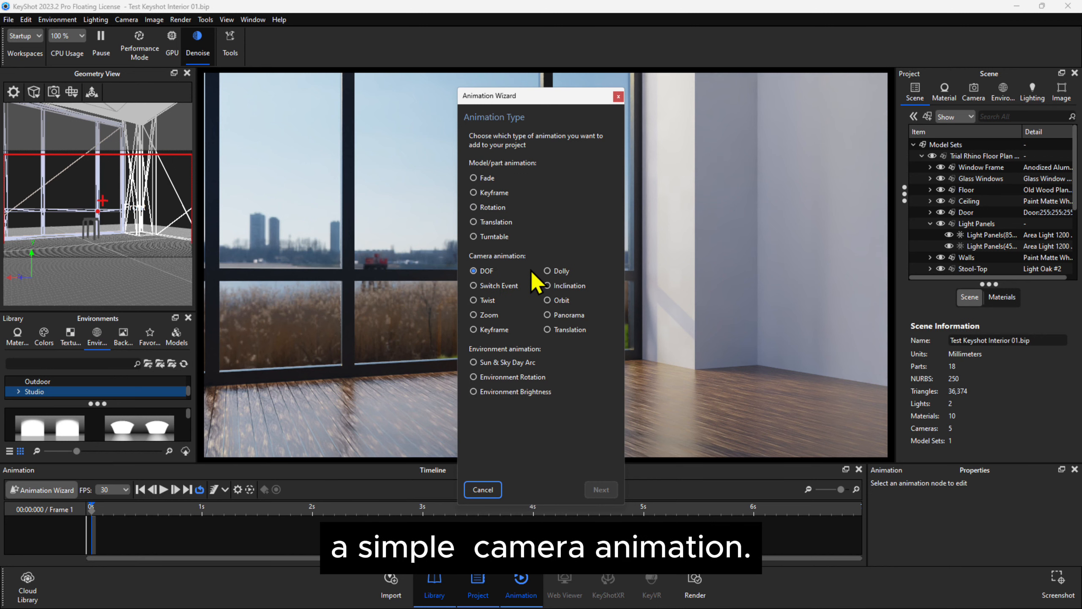
pyautogui.click(562, 272)
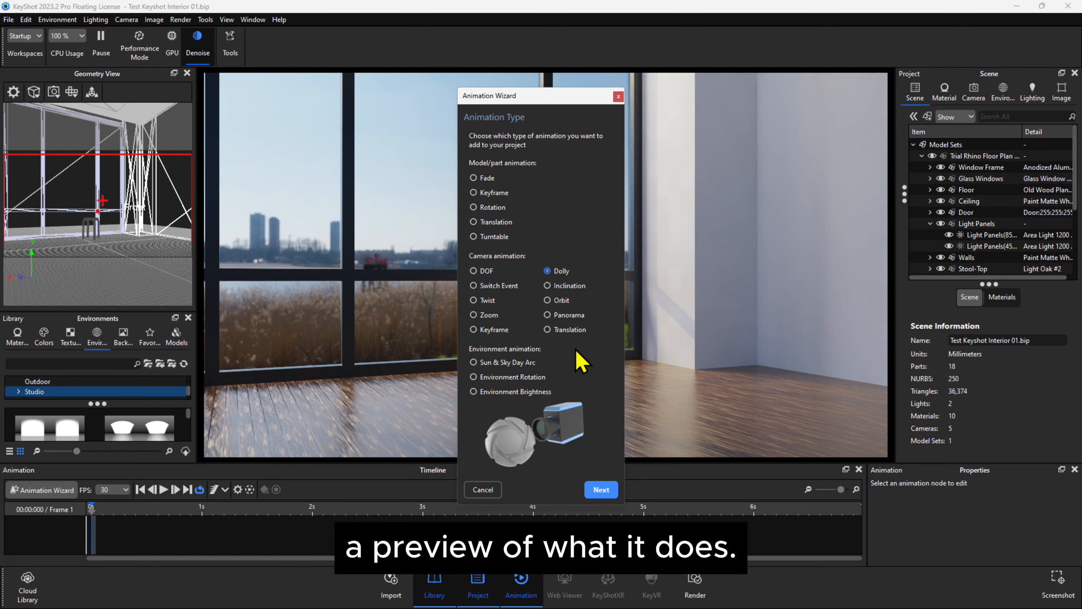
pyautogui.click(480, 286)
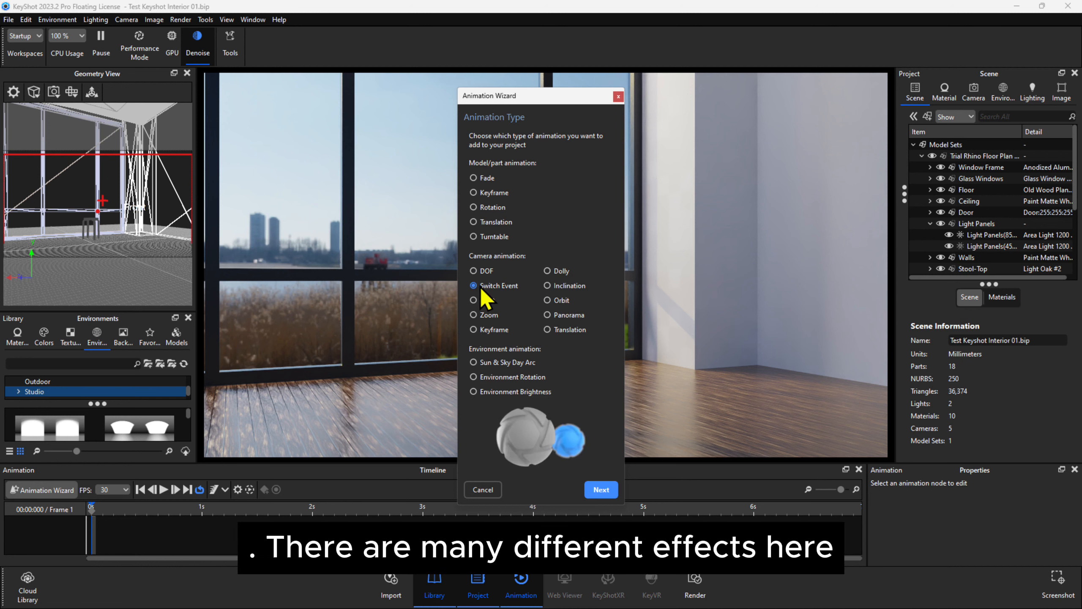
pyautogui.click(482, 304)
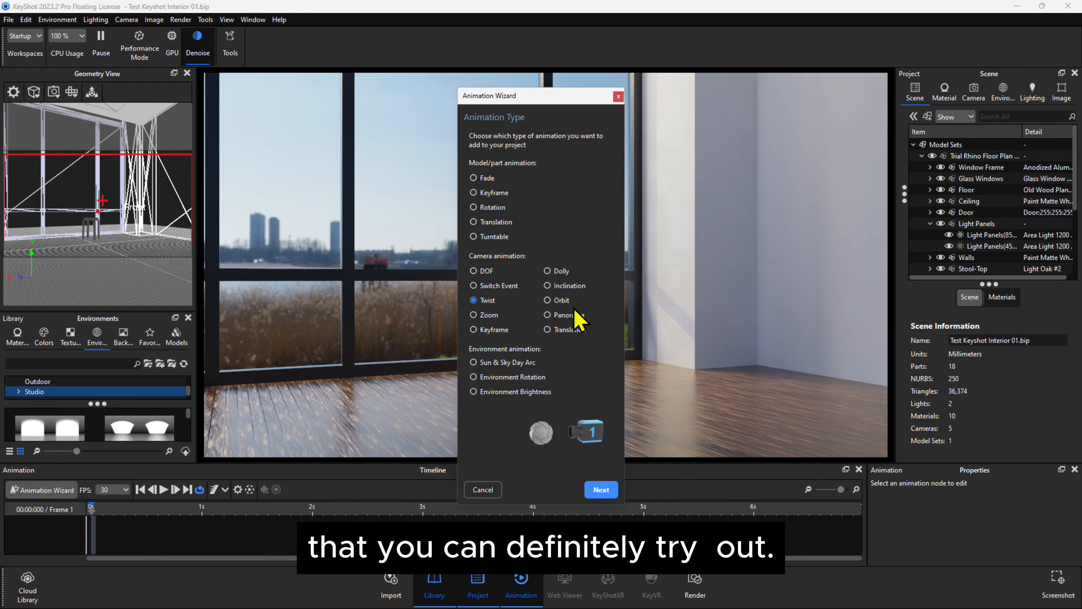
pyautogui.click(489, 315)
pyautogui.click(492, 329)
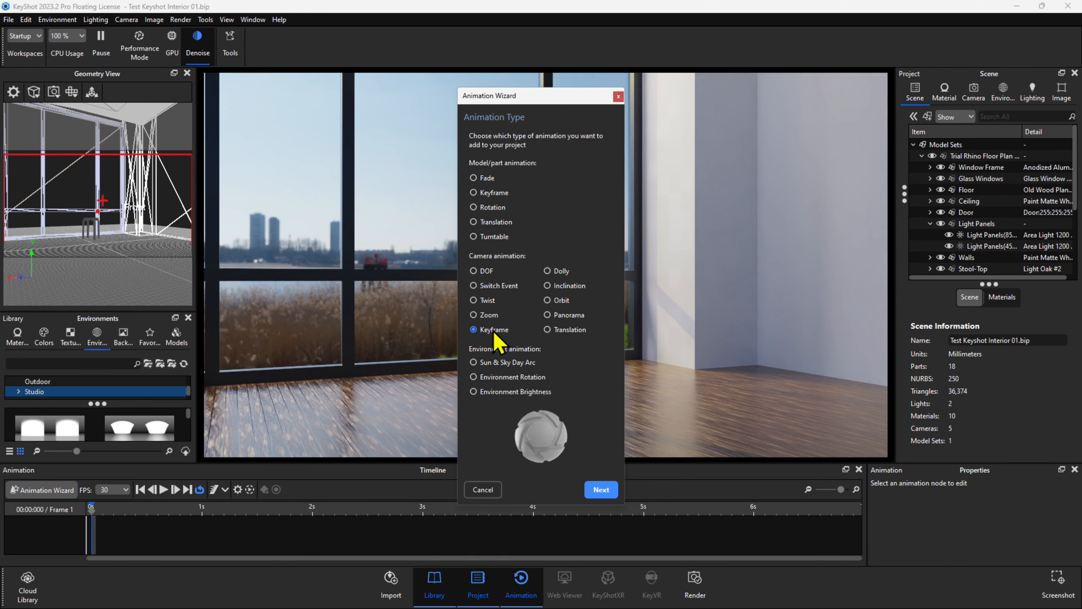
pyautogui.click(561, 301)
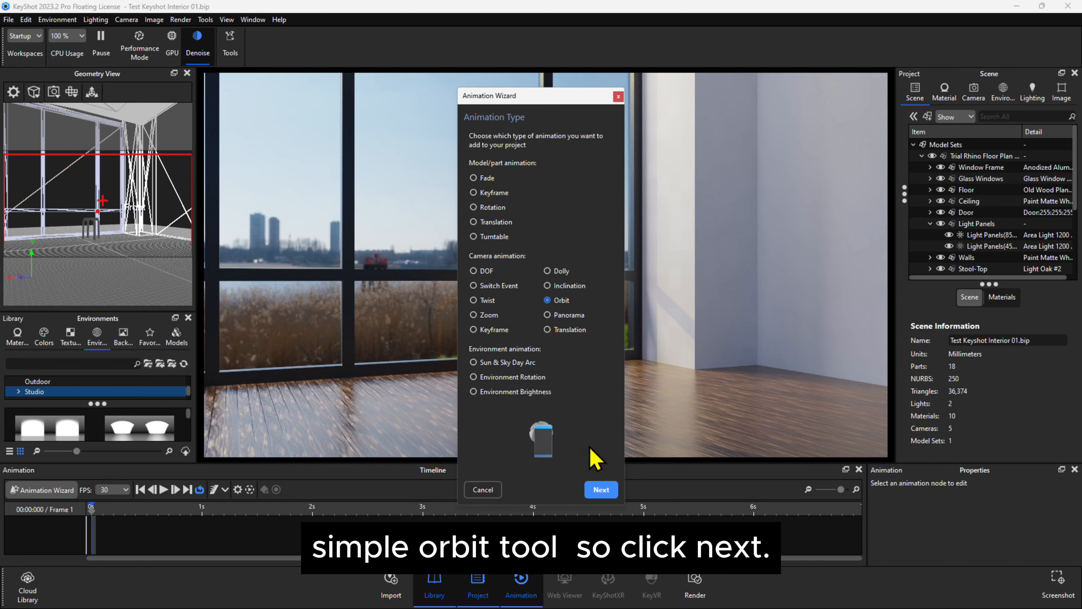
pyautogui.click(607, 498)
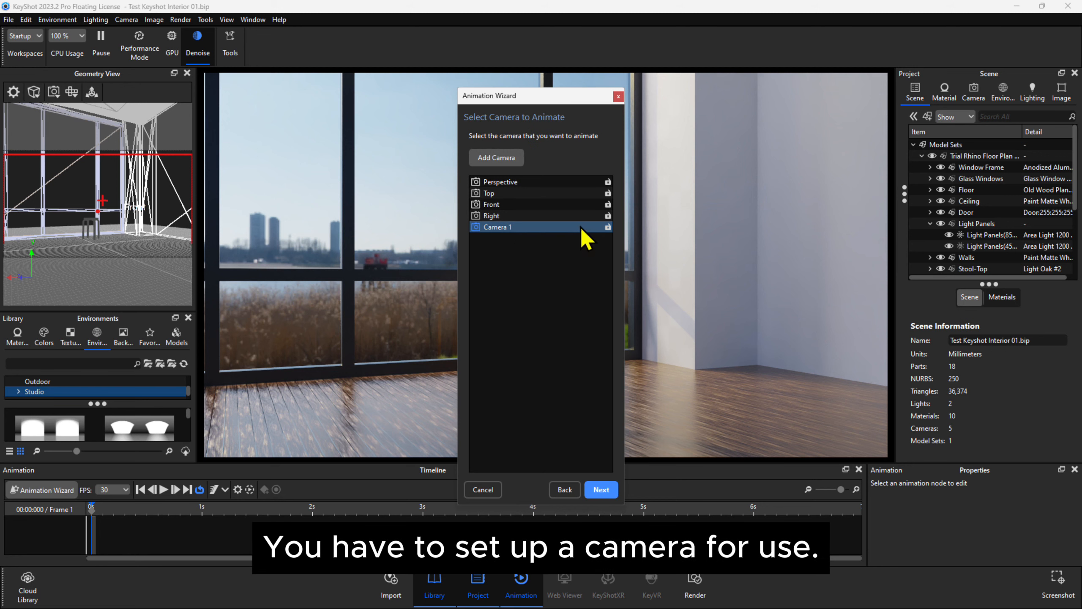
# Step: Choose Camera 1 and finish the 360°, 5-second orbit animation
pyautogui.click(512, 229)
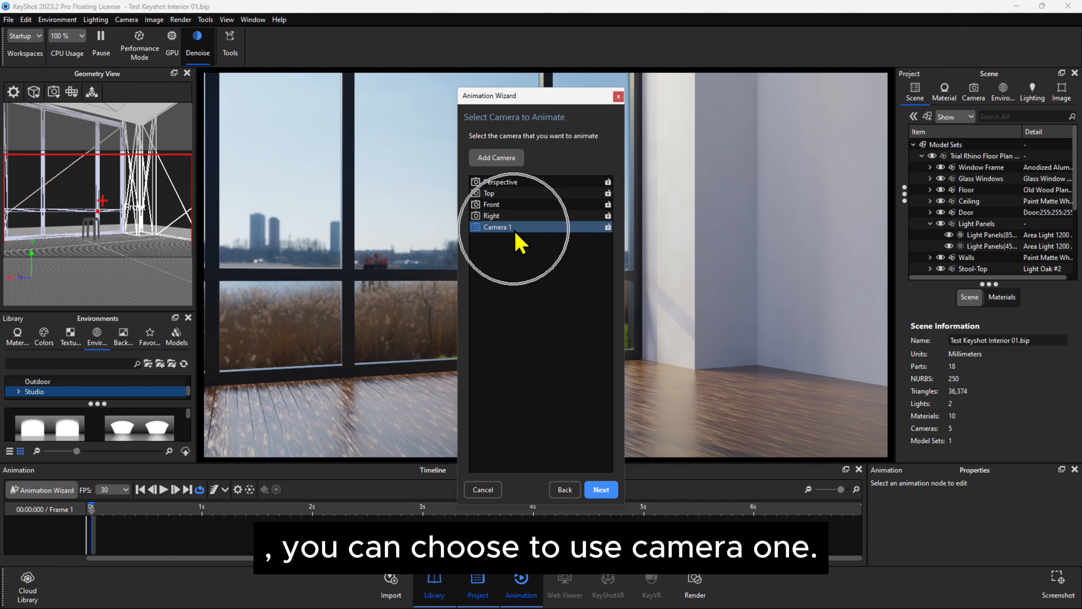
pyautogui.click(513, 230)
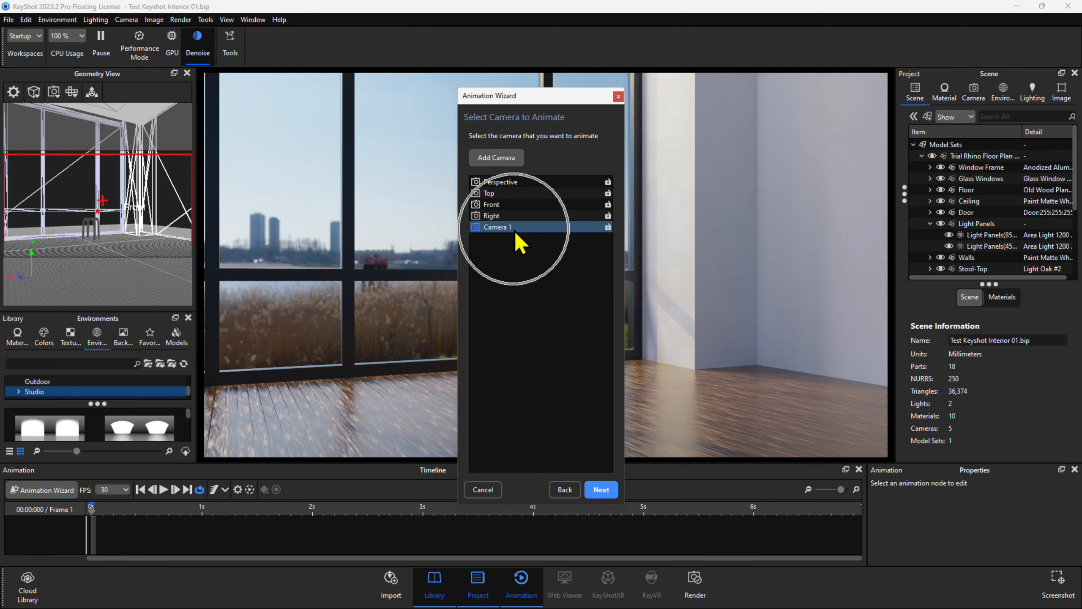
pyautogui.click(513, 229)
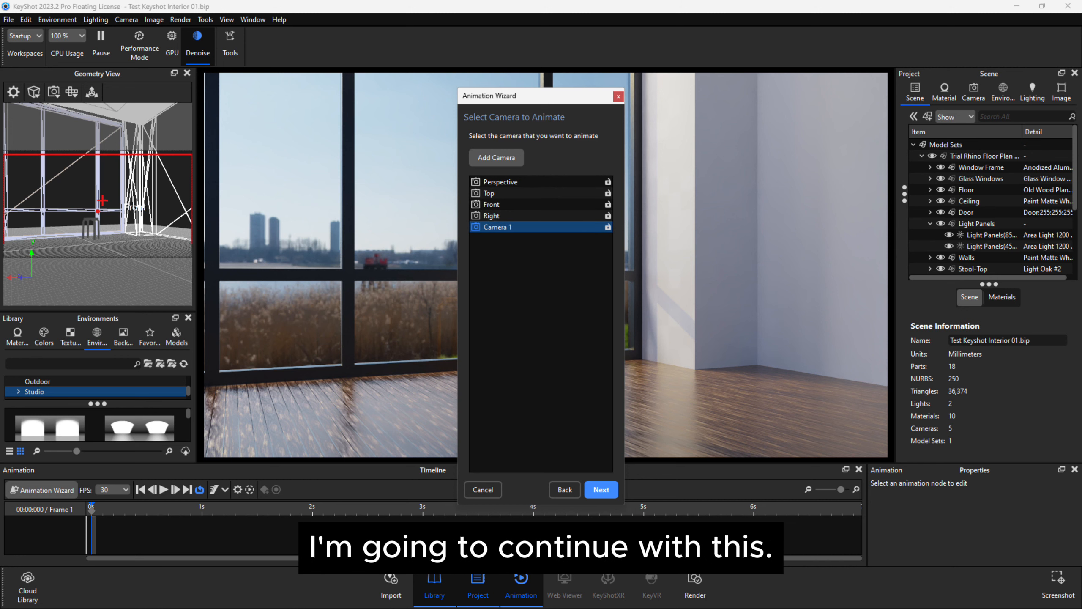
pyautogui.click(601, 489)
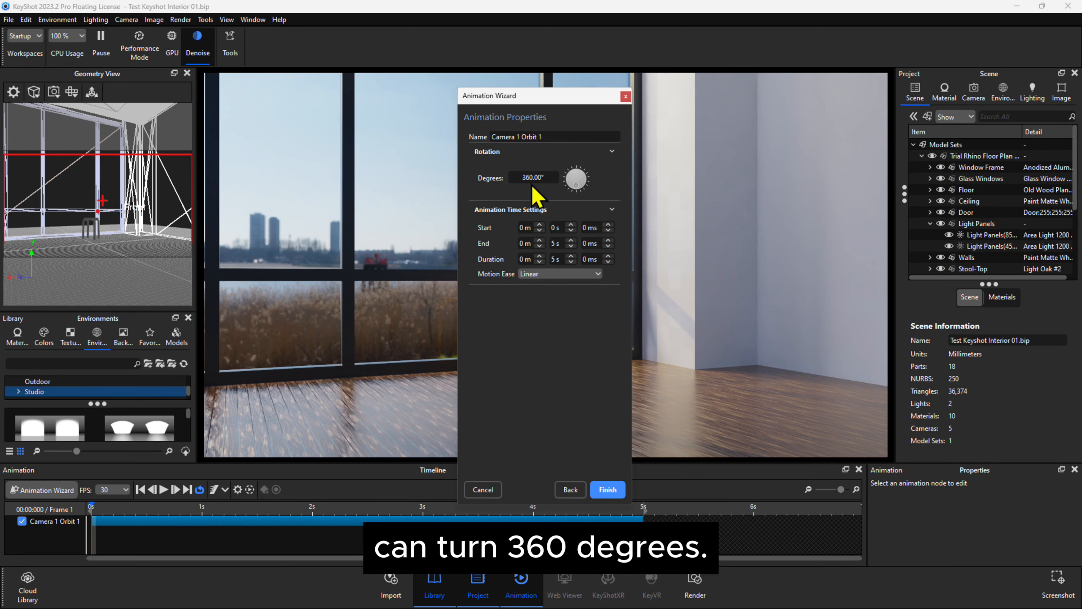
pyautogui.moveTo(557, 100); pyautogui.dragTo(883, 101)
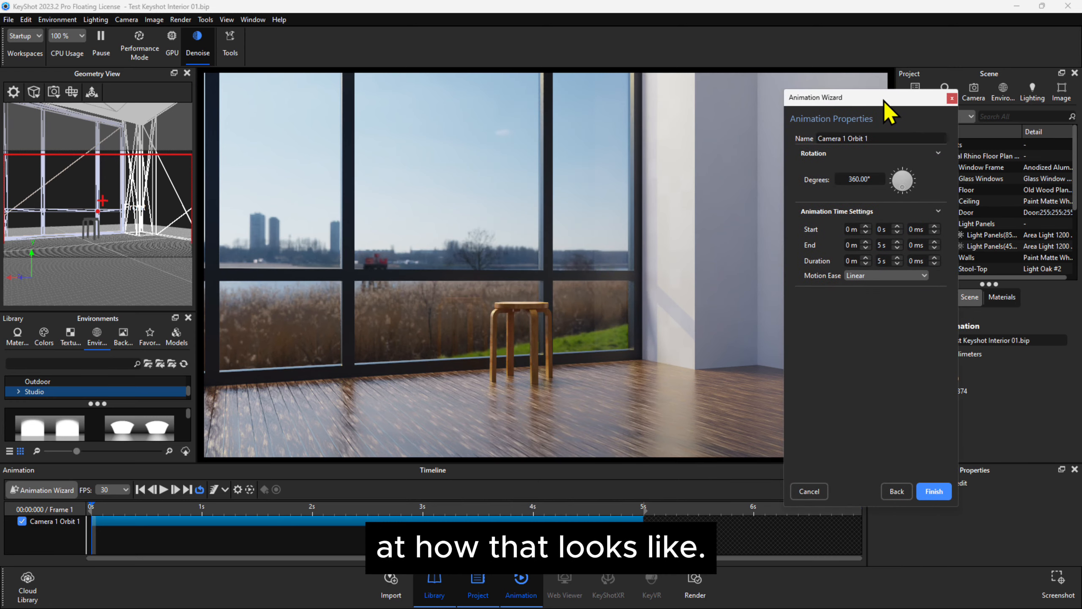
pyautogui.click(945, 488)
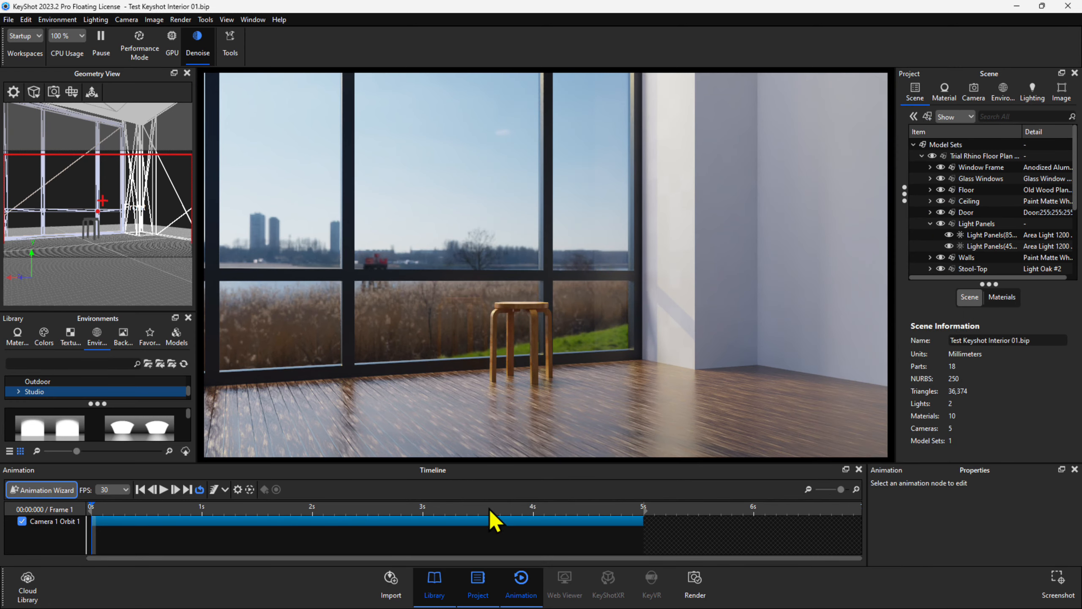
# Step: Play and pause the orbit preview, then scrub back near the start
pyautogui.click(164, 490)
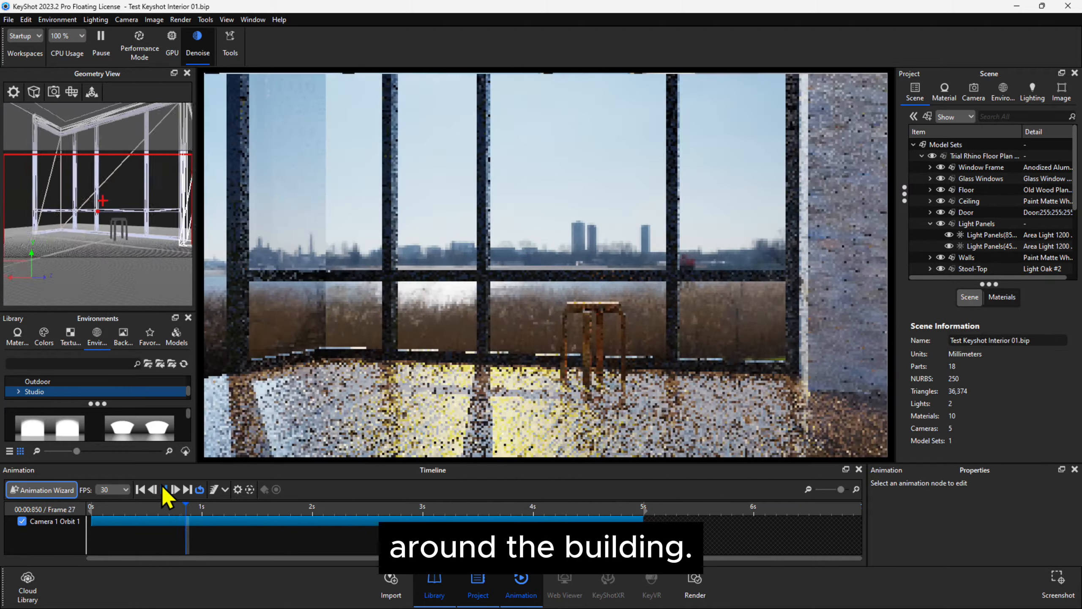
pyautogui.click(163, 489)
pyautogui.moveTo(229, 507); pyautogui.dragTo(99, 507)
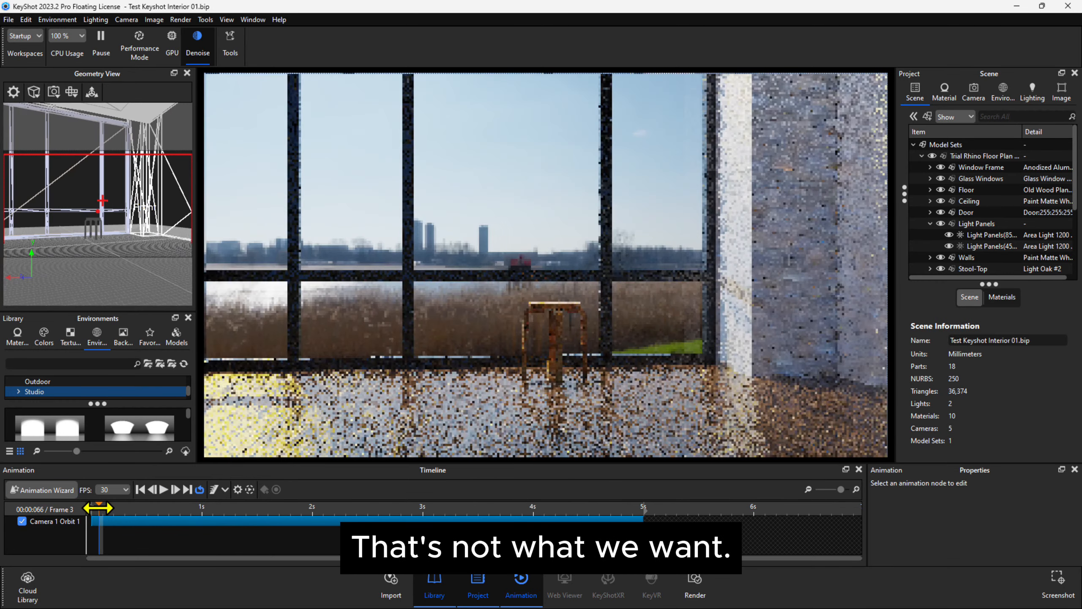
# Step: Show the Camera 1 Orbit 1 properties in a floating, enlarged panel
pyautogui.click(538, 519)
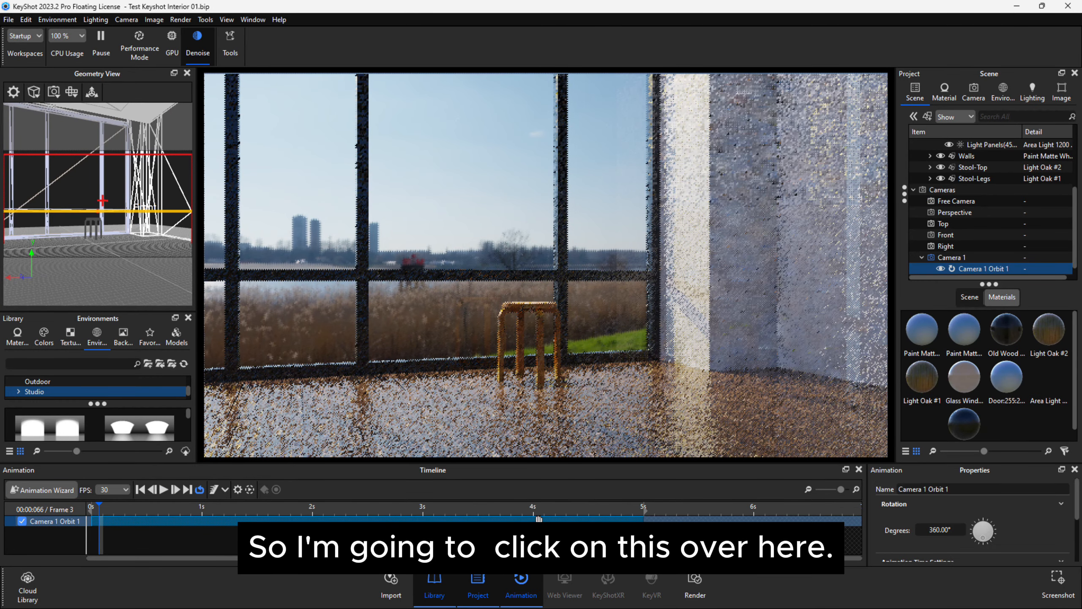
pyautogui.click(539, 520)
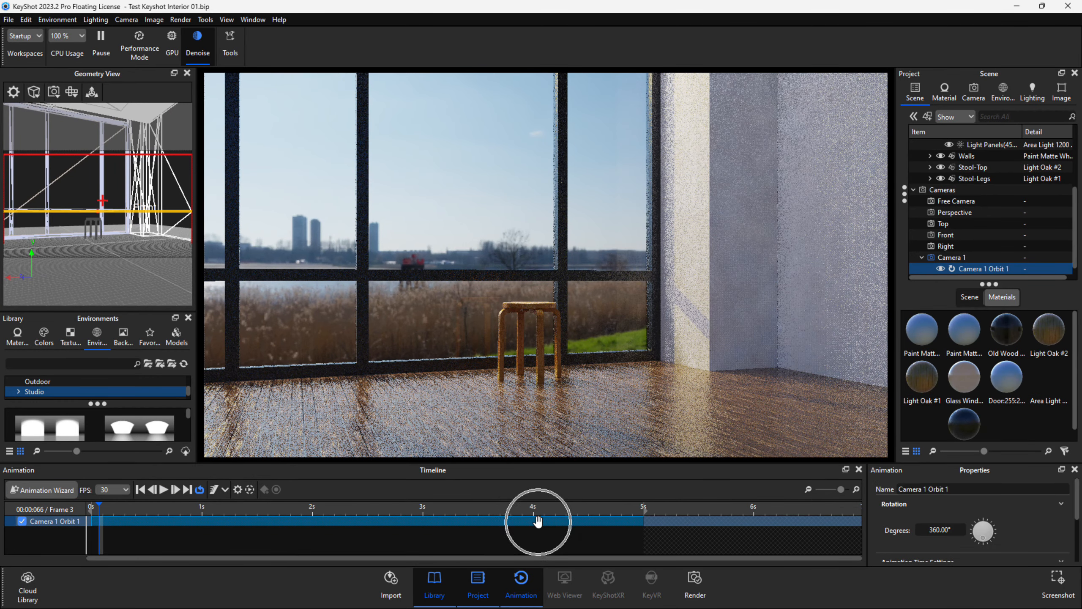
pyautogui.click(985, 479)
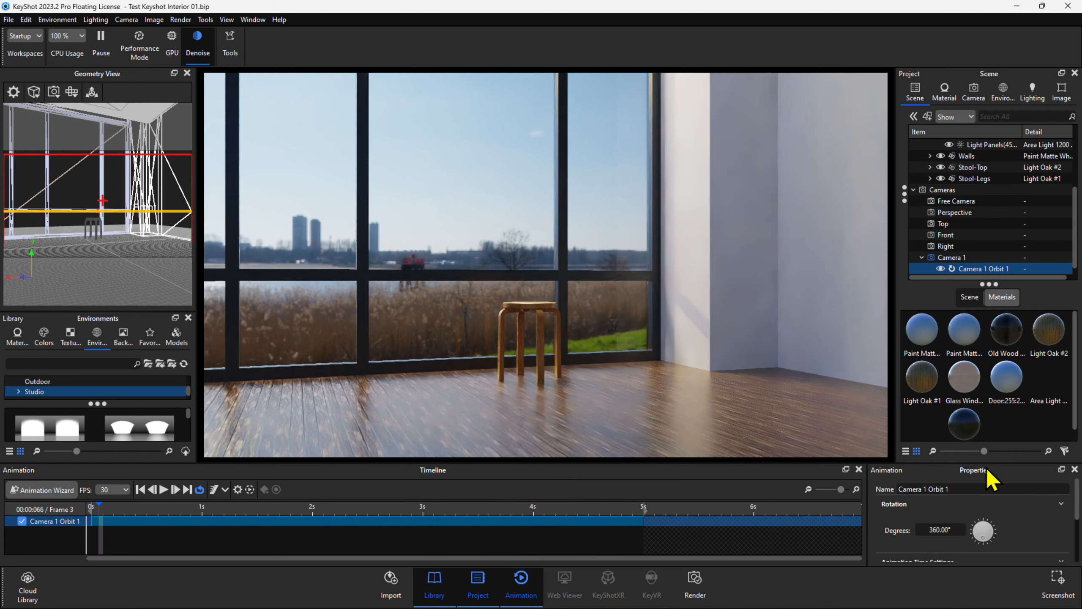
pyautogui.moveTo(987, 474); pyautogui.dragTo(780, 151)
pyautogui.moveTo(794, 237); pyautogui.dragTo(801, 393)
# Step: Enter 30 in Orbit 1's Degrees field, play the 30° orbit on the timeline, and close its properties
pyautogui.click(725, 204)
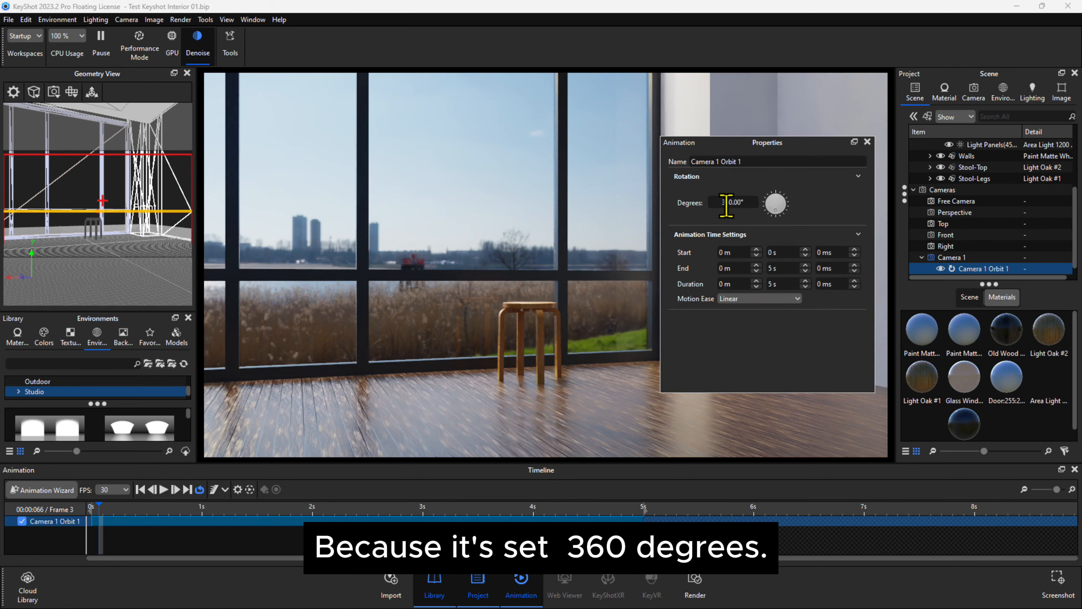
pyautogui.click(725, 203)
pyautogui.doubleClick(726, 202)
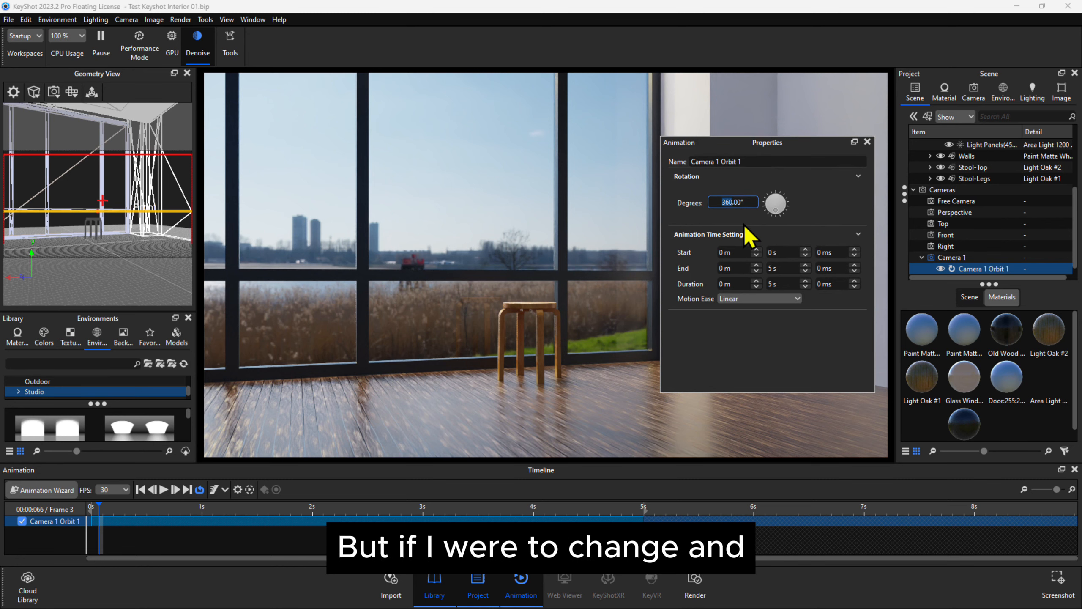
pyautogui.press('Return')
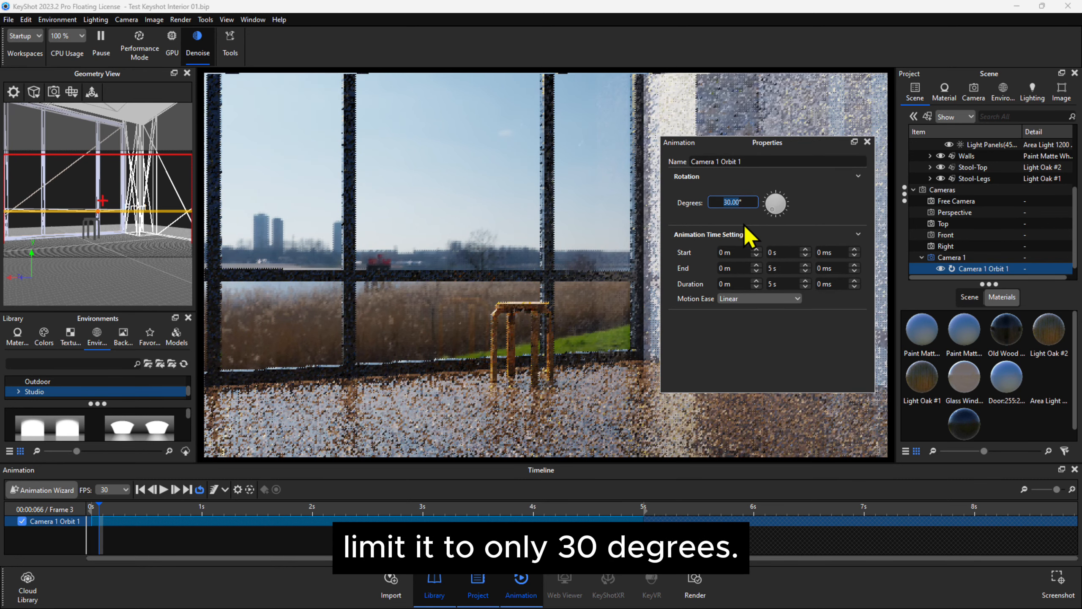
pyautogui.click(164, 489)
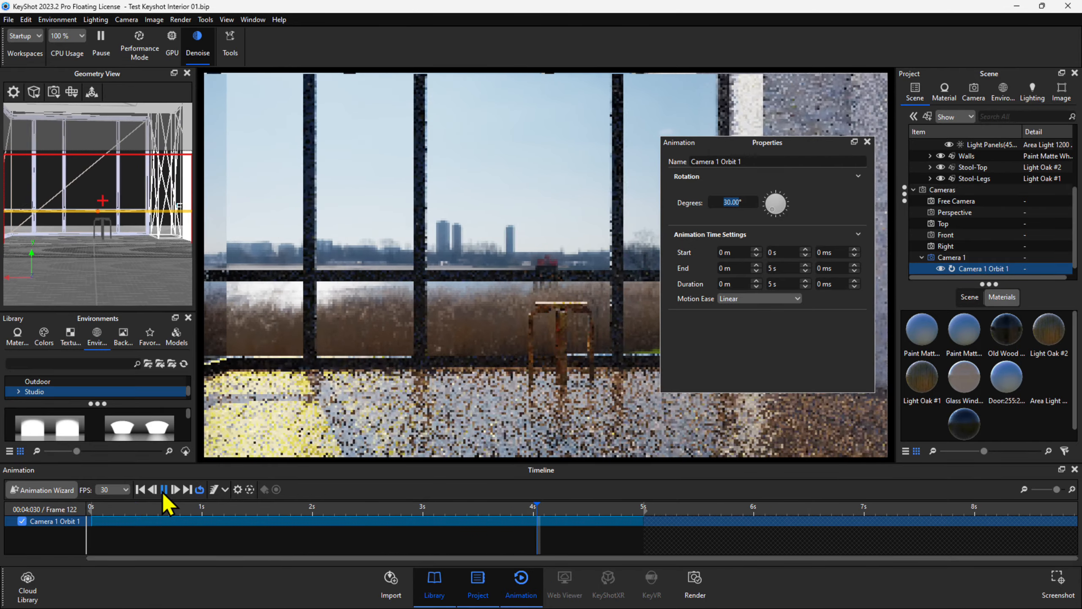
pyautogui.click(867, 142)
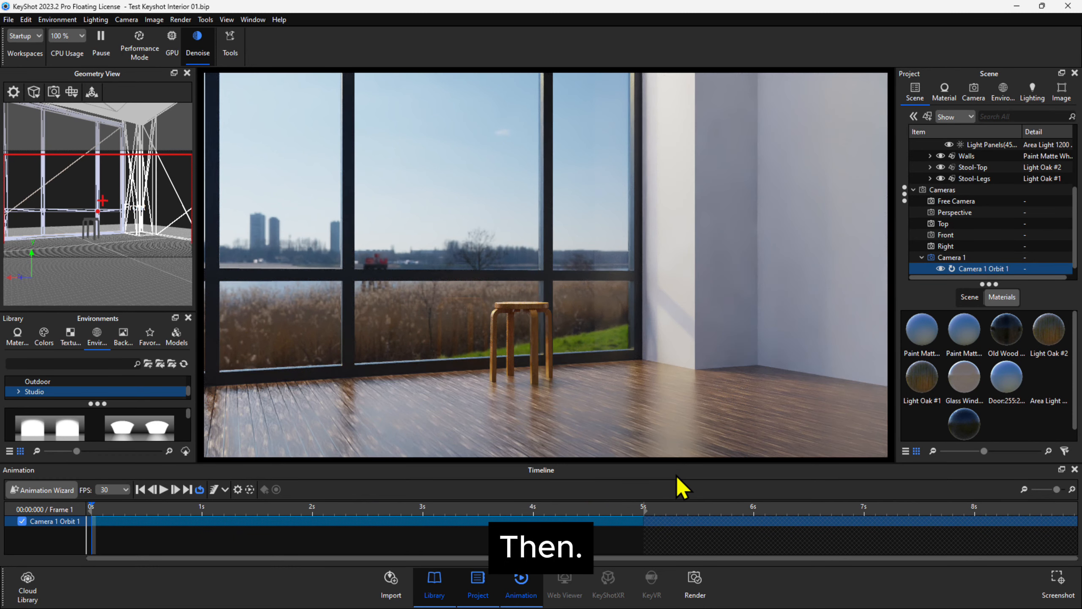
# Step: Set up an animation render at the 800 x 450 resolution preset
pyautogui.click(695, 582)
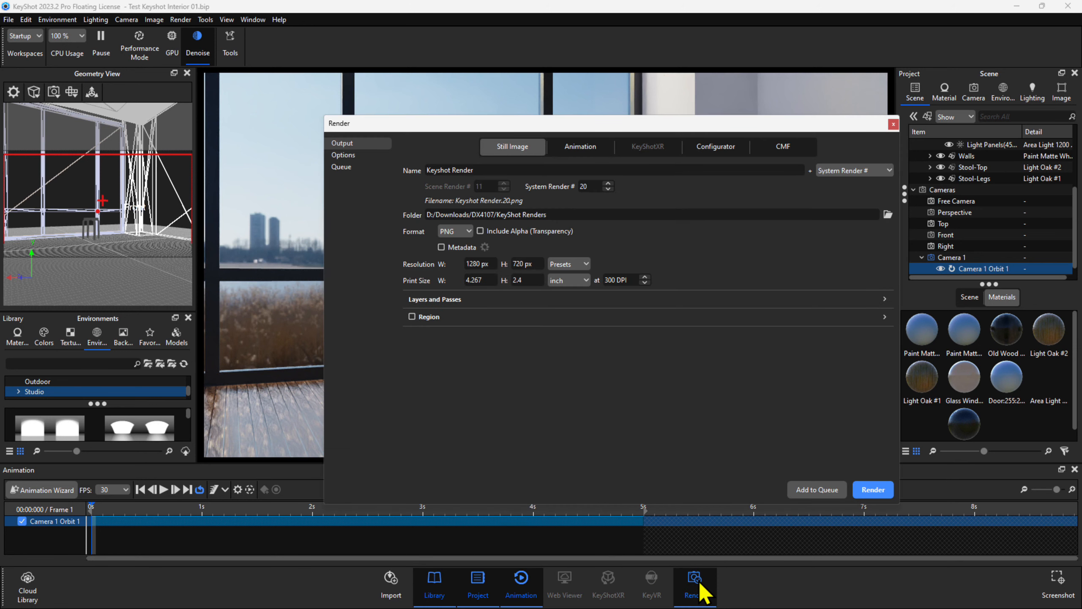
pyautogui.click(580, 146)
pyautogui.click(569, 171)
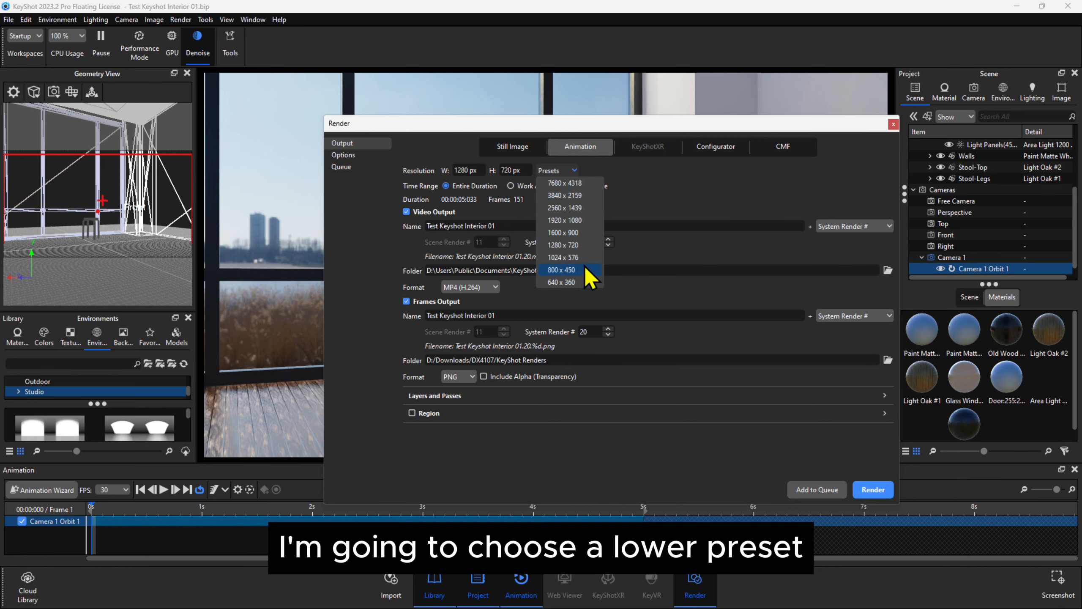
pyautogui.click(585, 269)
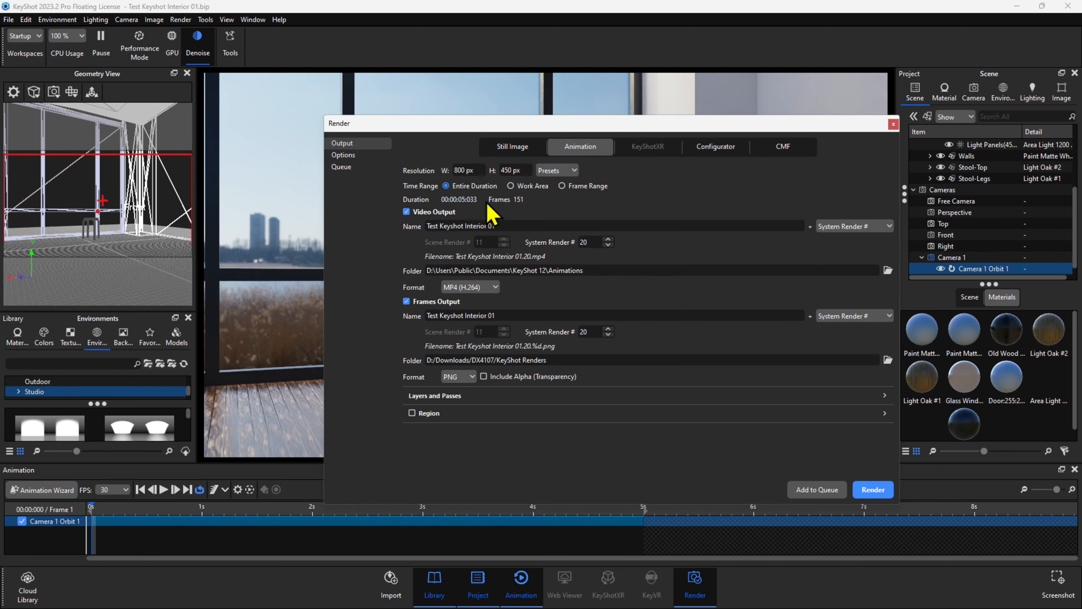
pyautogui.click(491, 225)
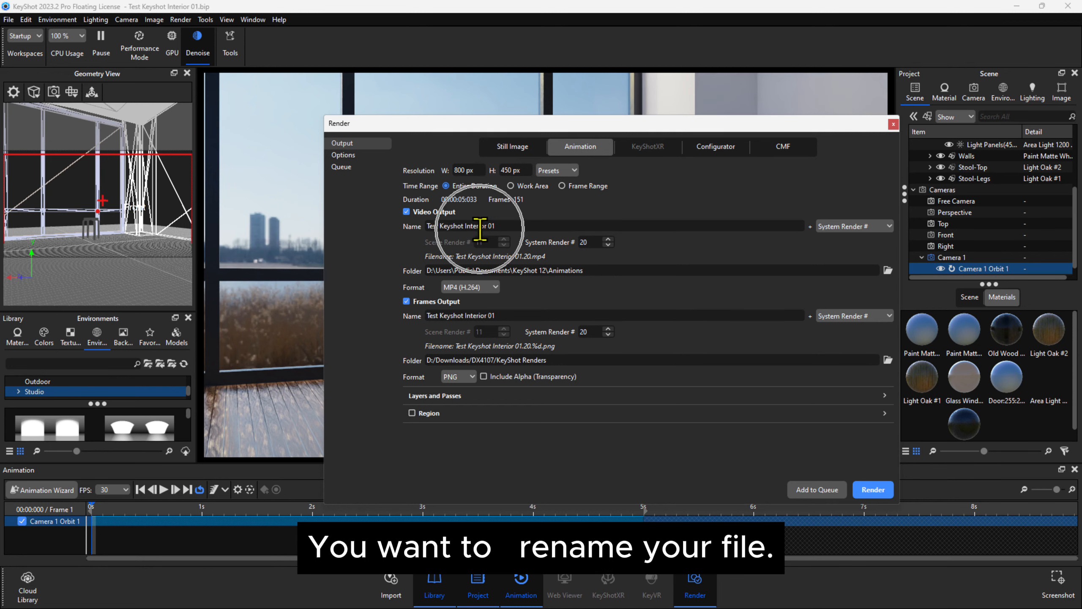
# Step: Save the video to the KeyShot Renders folder, turn off Frames Output, and start rendering
pyautogui.click(887, 270)
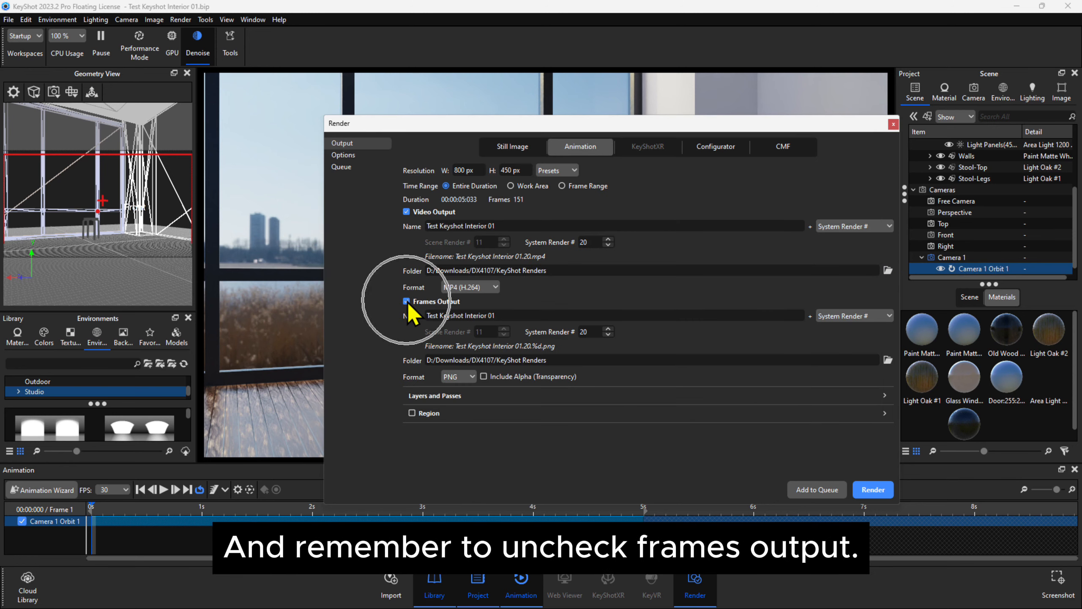
pyautogui.click(406, 301)
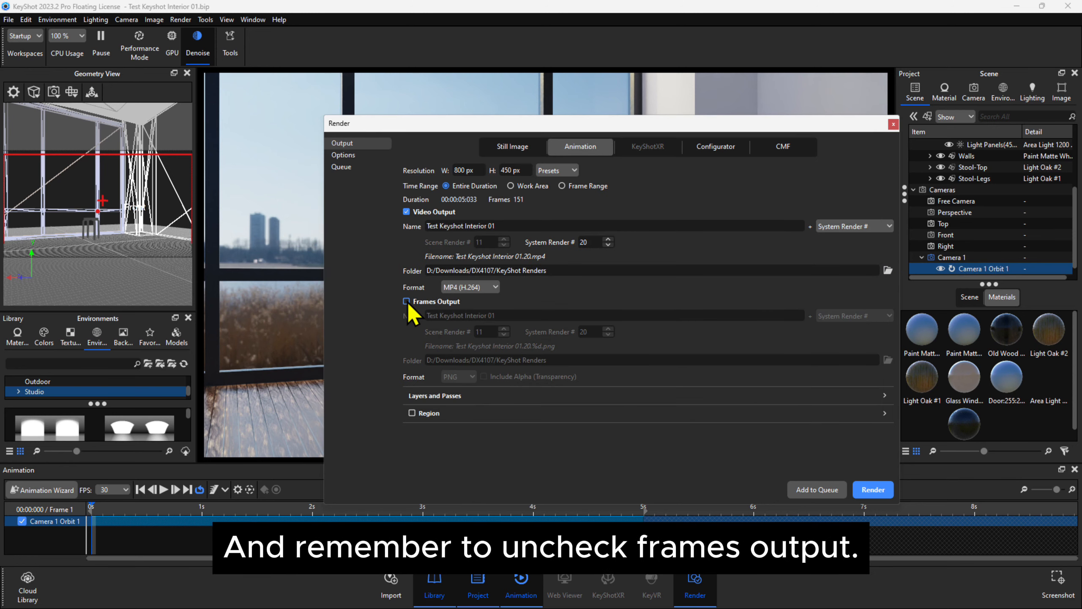
pyautogui.click(869, 489)
pyautogui.click(870, 490)
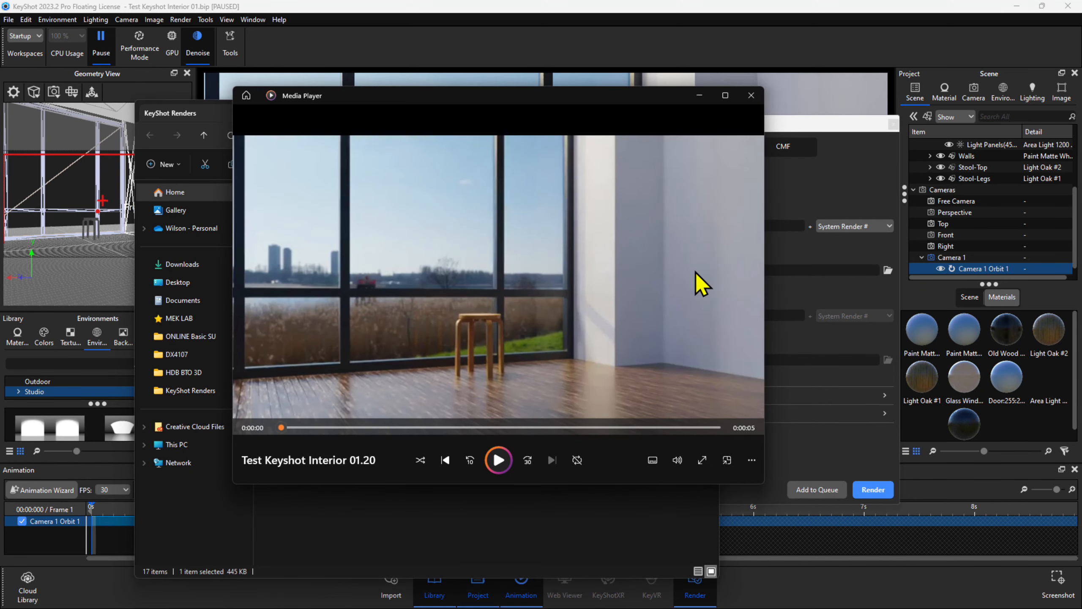
# Step: Play the Test Keyshot Interior 01.20 clip in Media Player, then replay it from the start
pyautogui.click(510, 465)
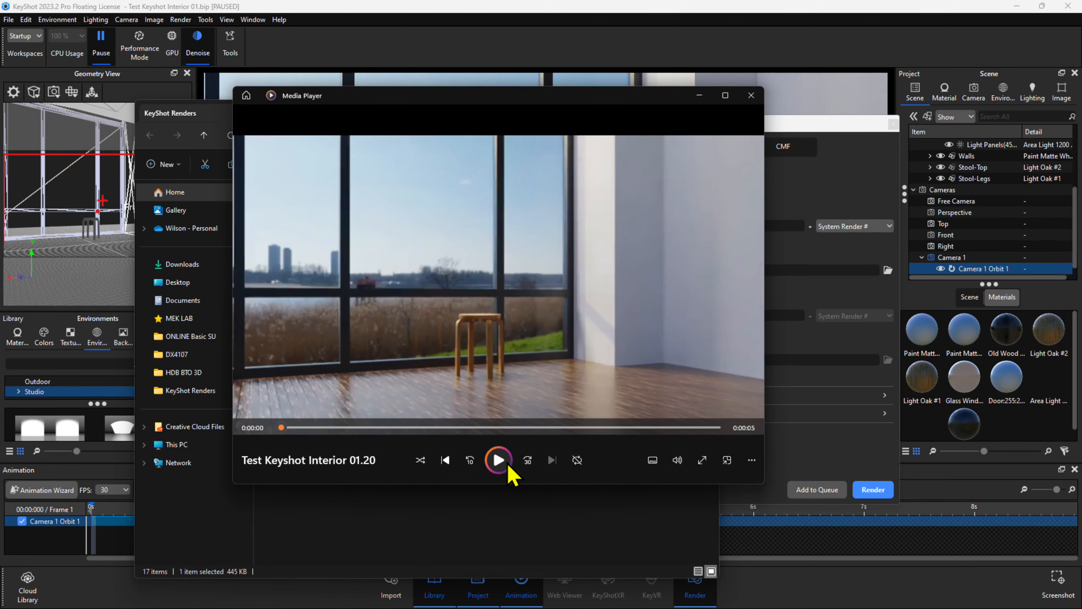
pyautogui.click(509, 466)
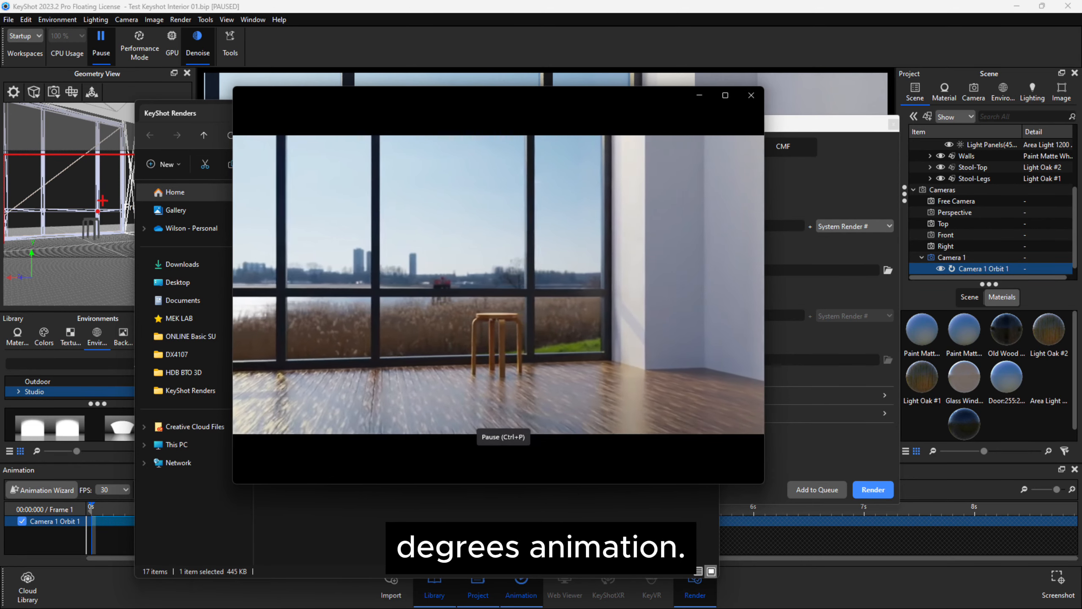